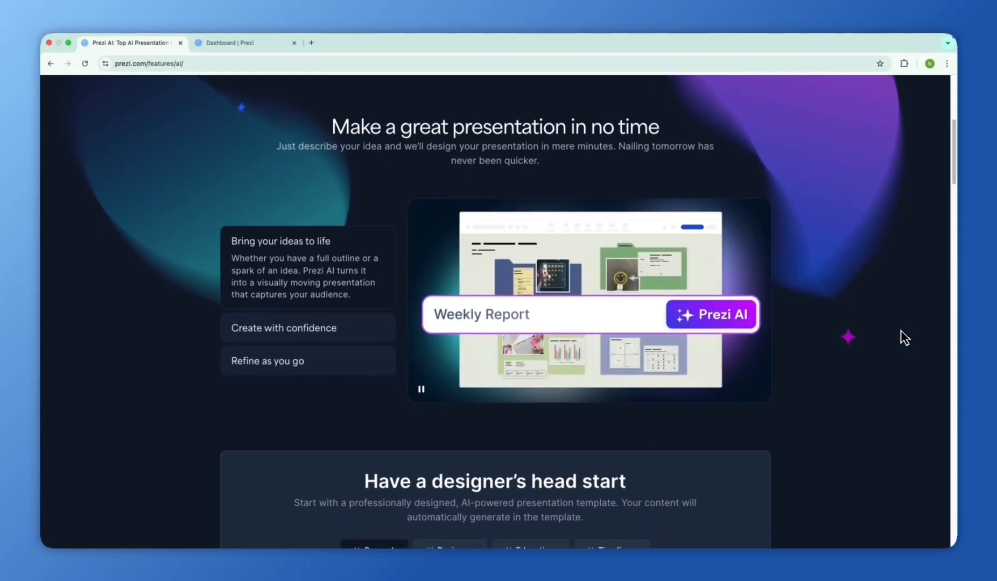
Look through the Prezi AI feature page, examining the template gallery and the How it works section
scroll(904, 337, "down", 3)
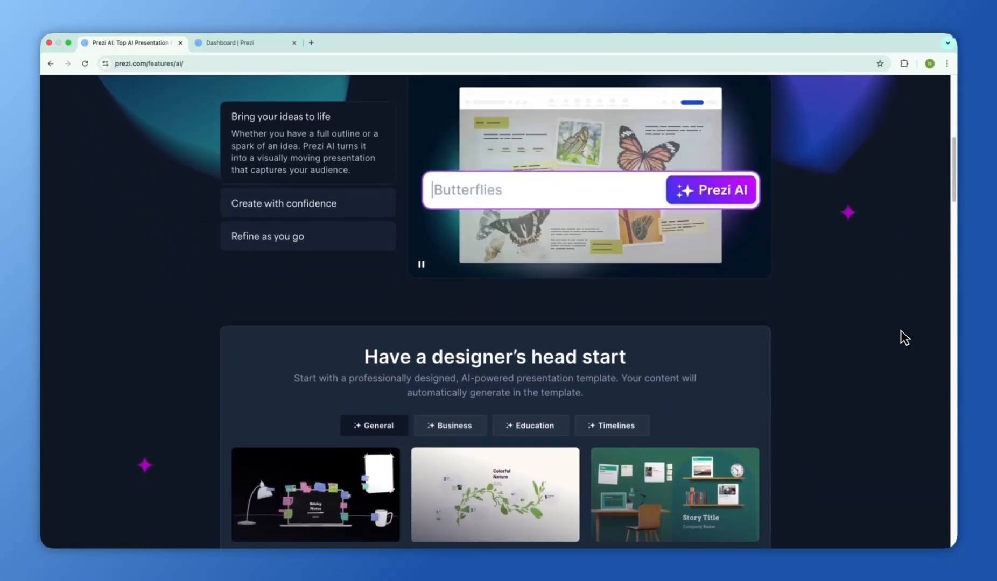
scroll(904, 337, "down", 3)
scroll(905, 337, "down", 3)
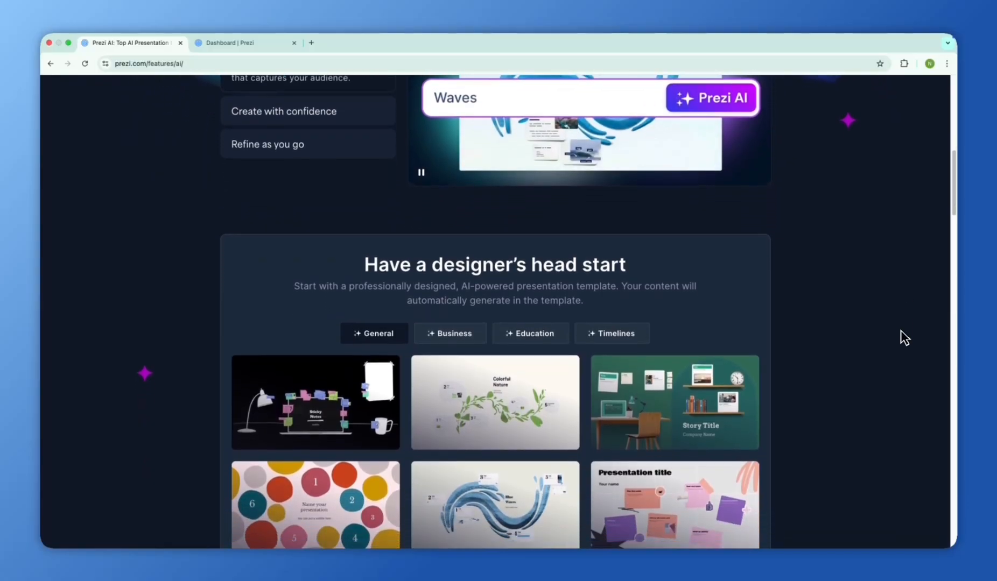
scroll(904, 337, "down", 3)
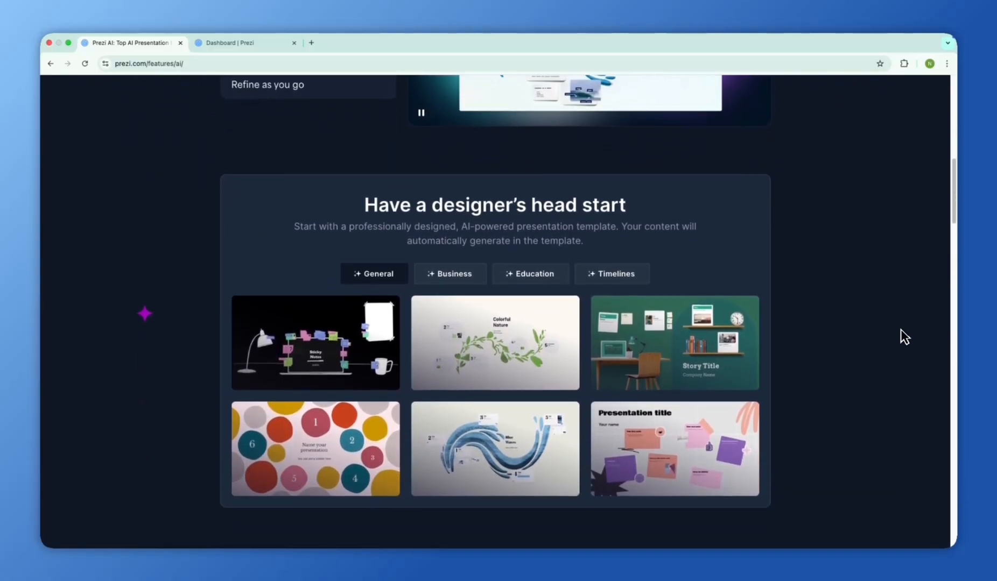
scroll(904, 338, "down", 1)
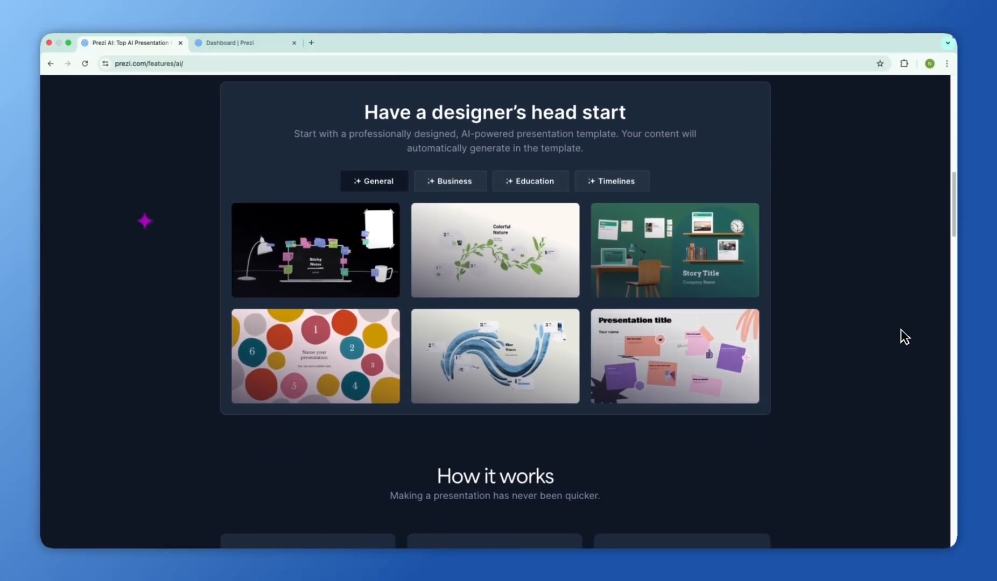
scroll(904, 337, "down", 2)
scroll(900, 329, "down", 2)
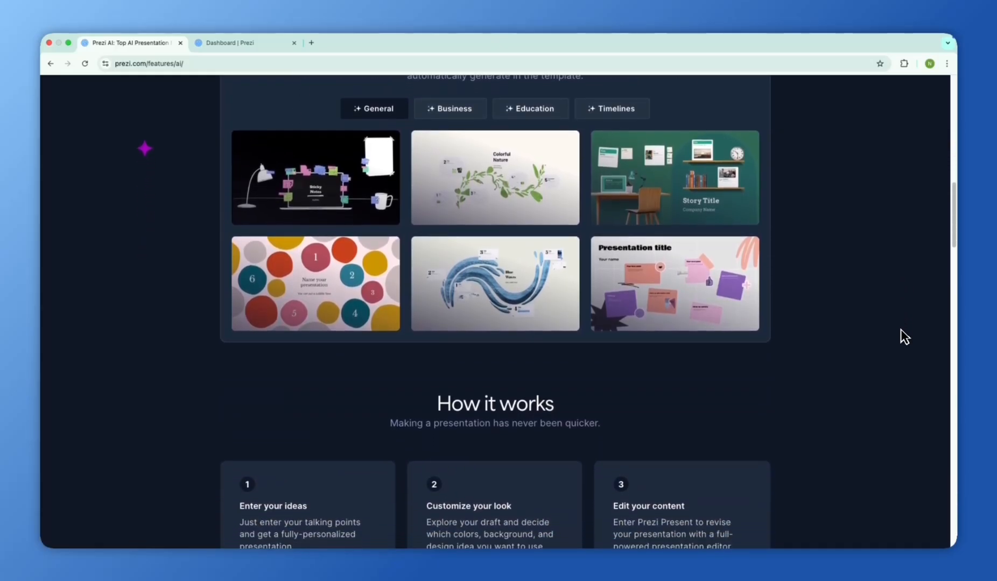
scroll(900, 330, "down", 1)
scroll(901, 329, "down", 1)
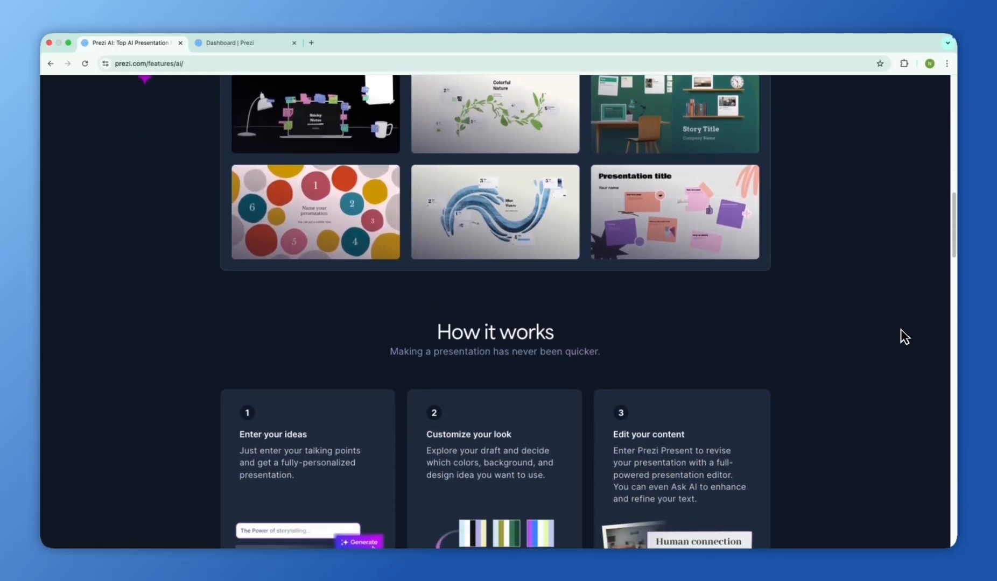
scroll(901, 329, "down", 2)
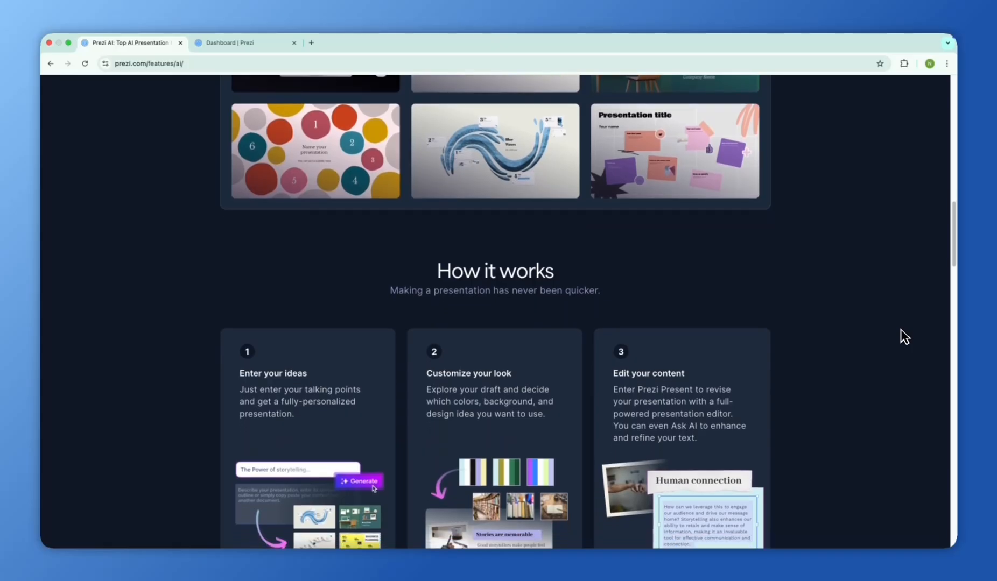
scroll(900, 330, "down", 3)
scroll(900, 329, "down", 3)
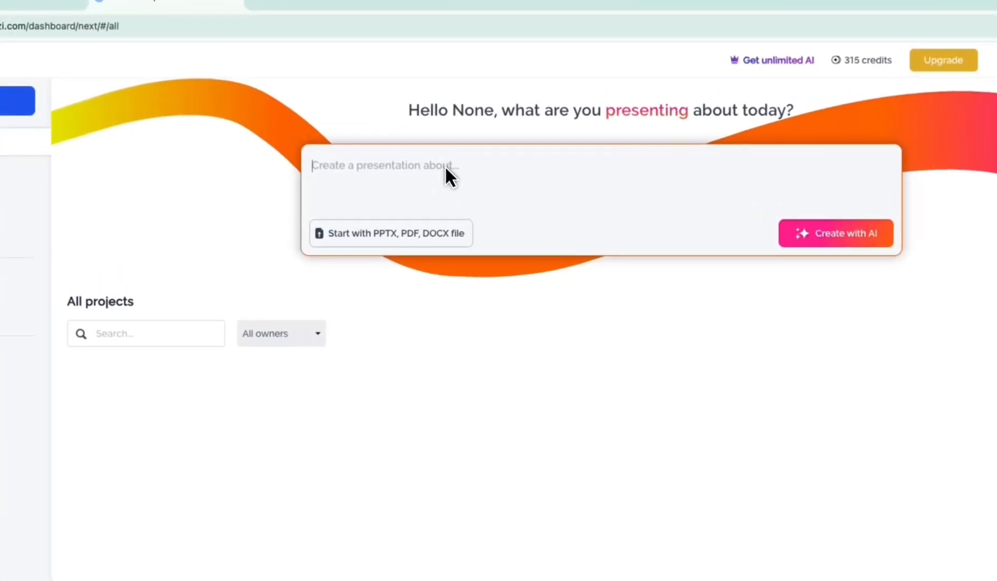
On the Prezi dashboard, generate an AI presentation from the prompt "Make me a presentation about dance"
type("Make me a ")
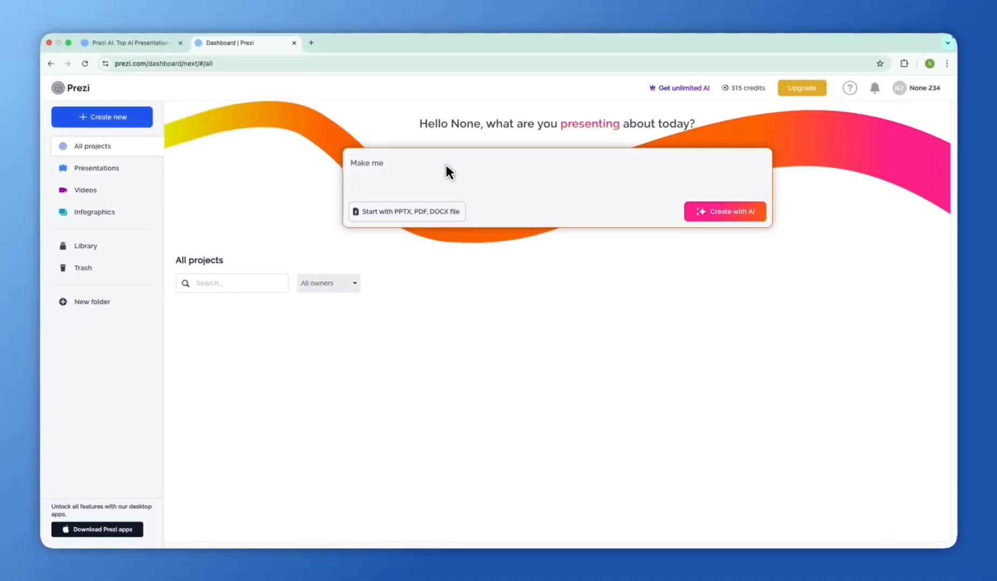
type("presentation about dance")
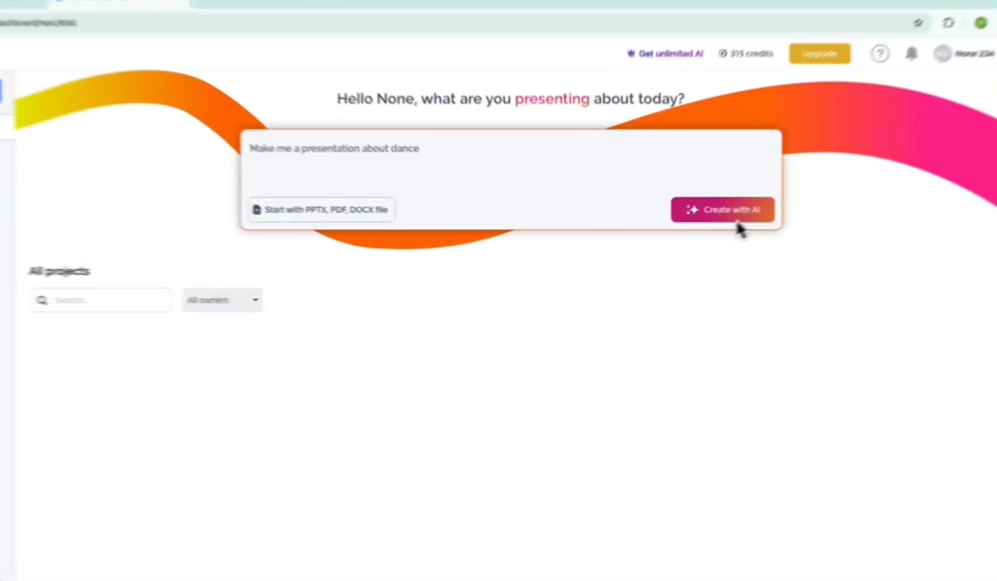
left_click(731, 216)
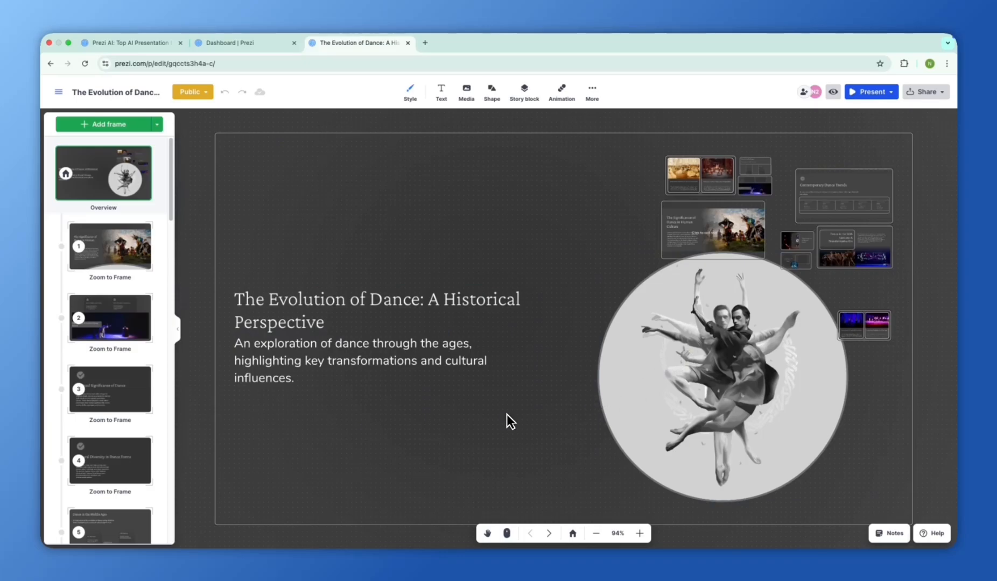
Examine the generated dance presentation's canvas at different zoom levels and in the overview
scroll(564, 413, "down", 5)
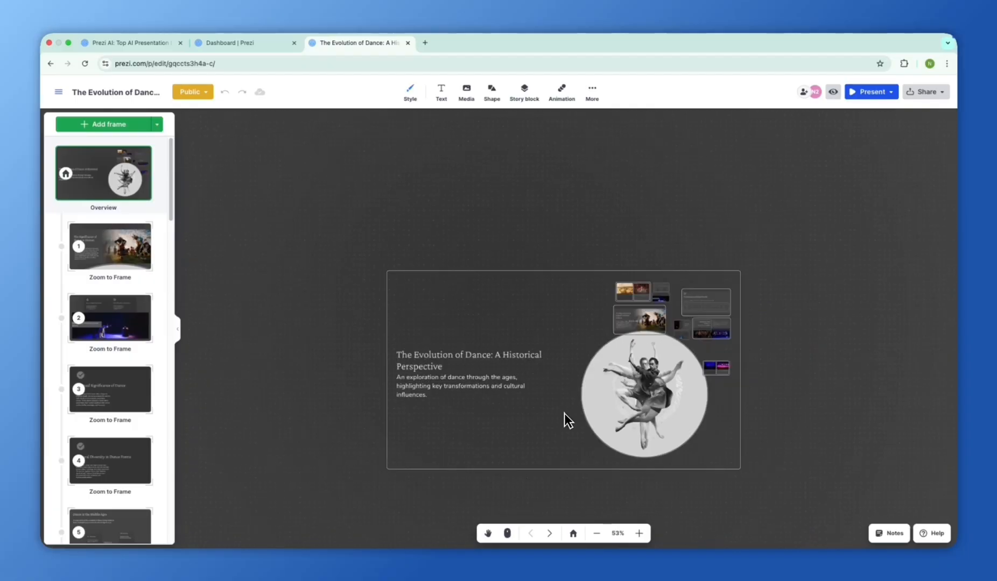
scroll(564, 413, "up", 2)
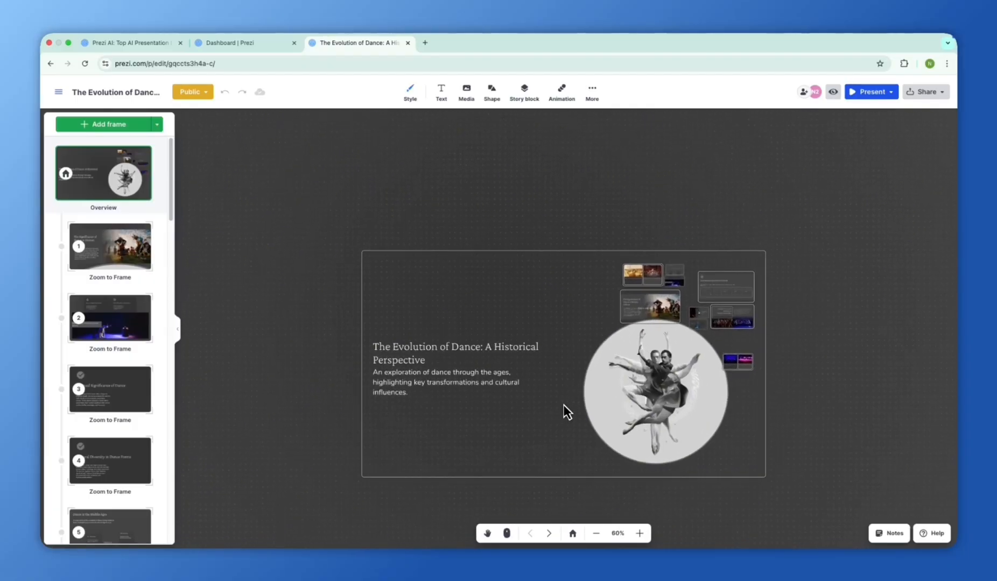
scroll(564, 403, "up", 5)
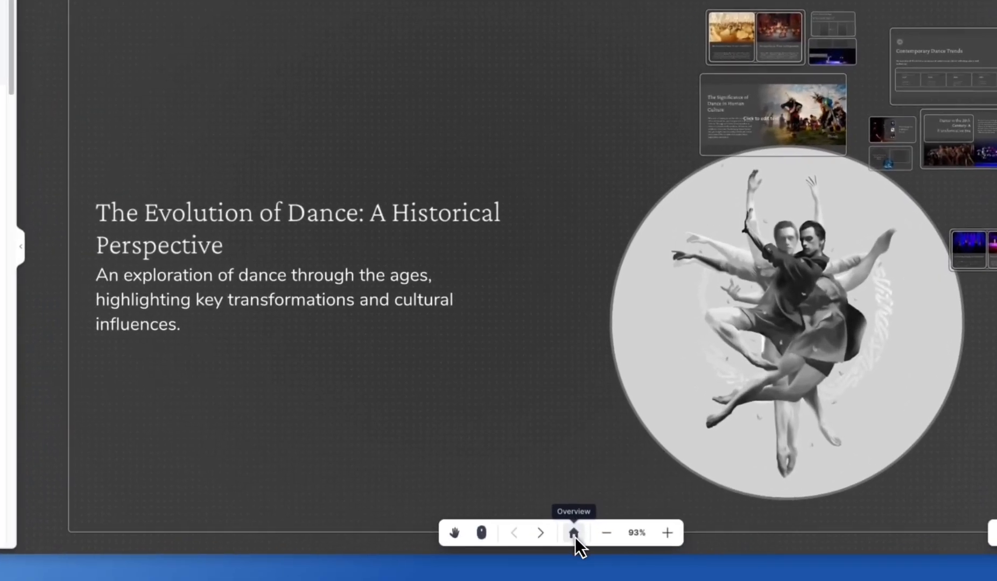
left_click(574, 532)
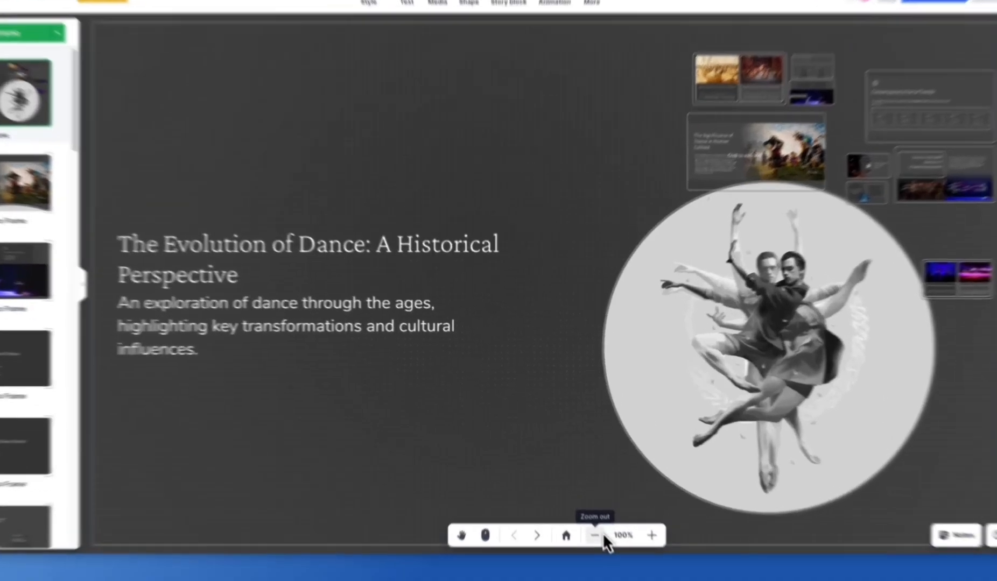
left_click(595, 532)
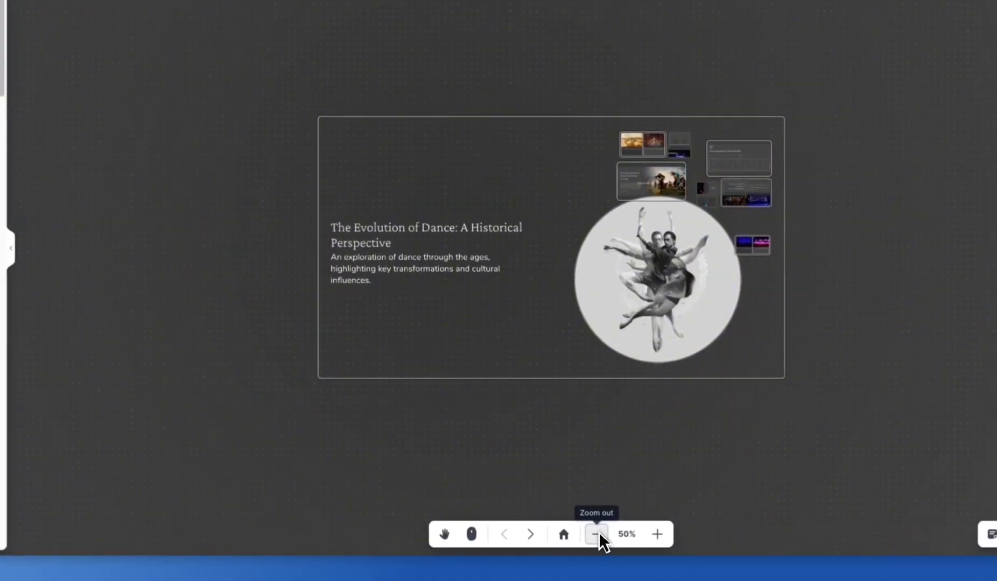
left_click(658, 534)
left_click(657, 534)
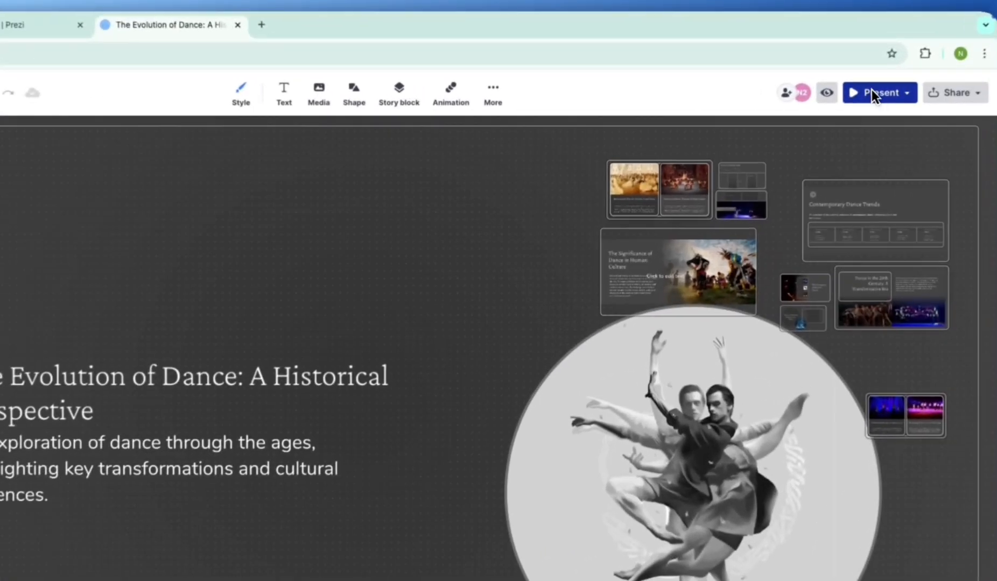
Play the presentation, view the frame on the significance of dance in human culture, return to the overview, and exit to the editor
left_click(872, 89)
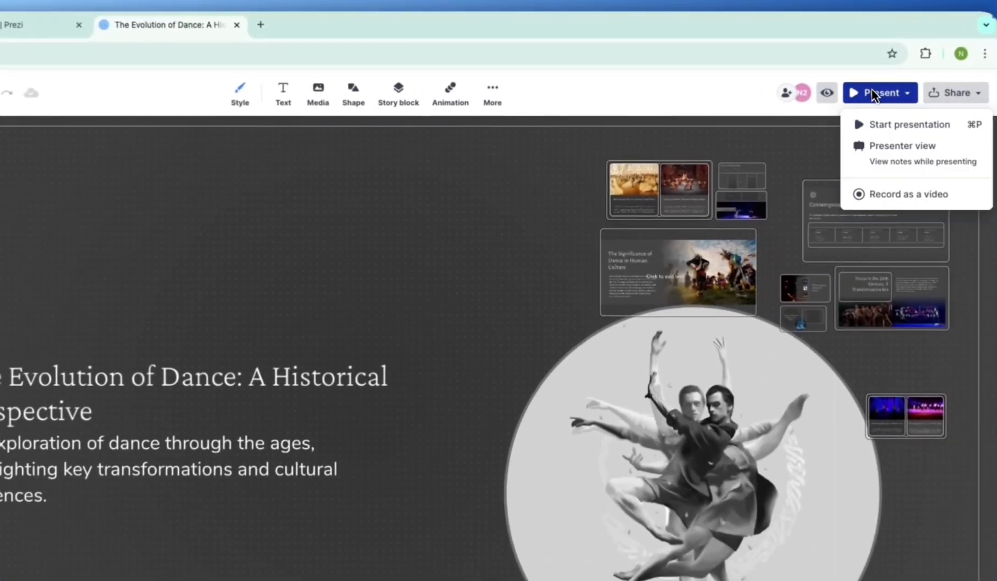
left_click(881, 125)
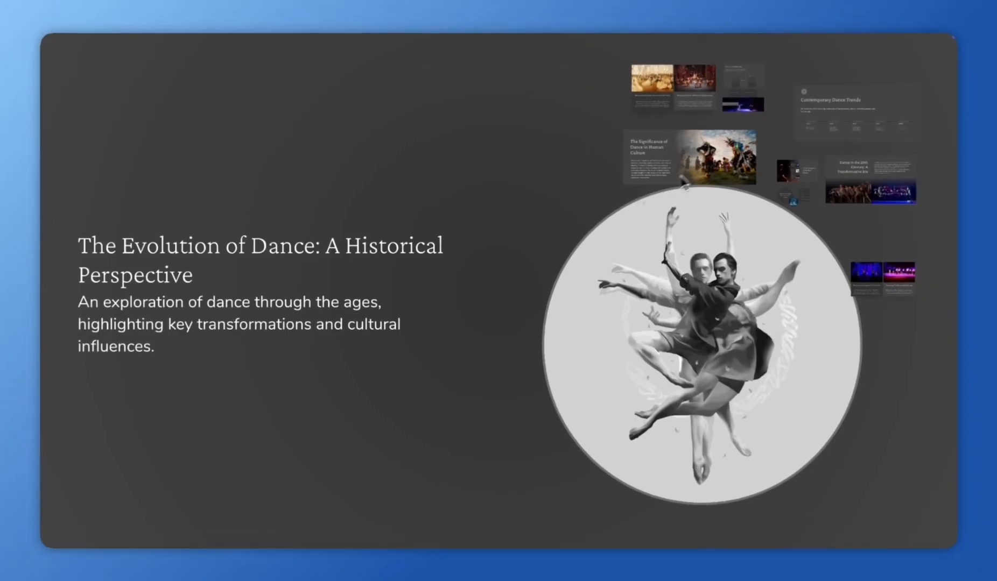
key("Right")
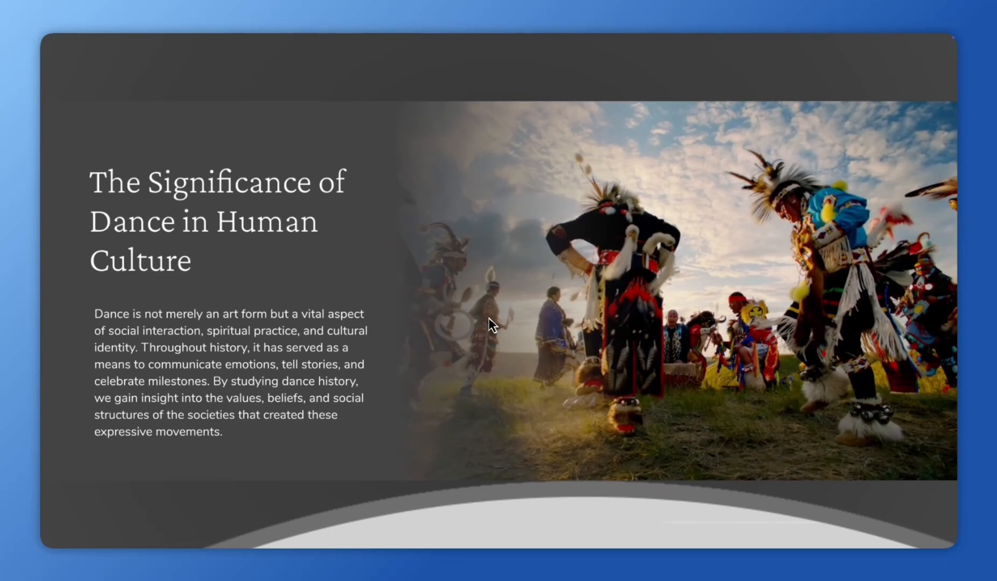
key("Right")
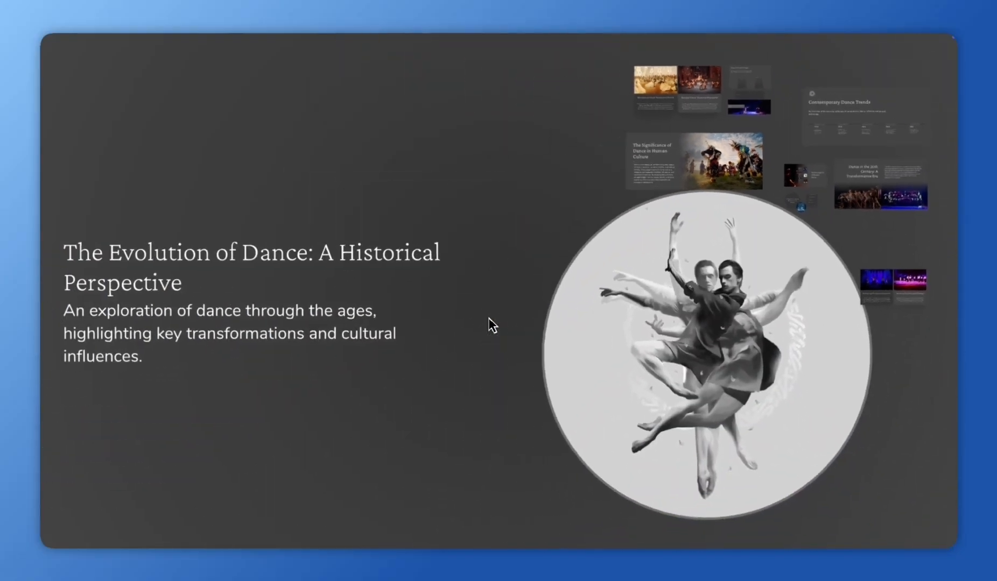
left_click(695, 167)
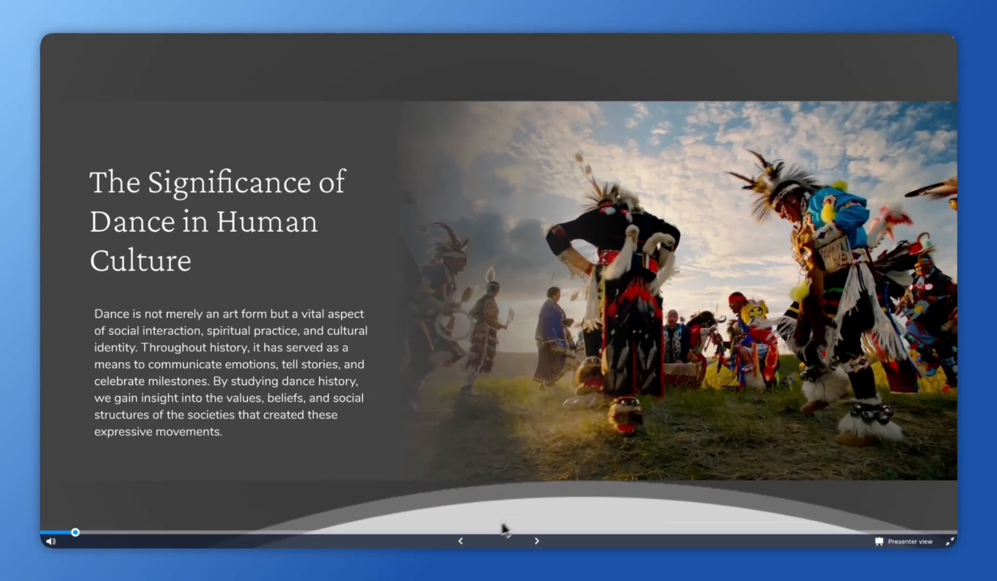
left_click(462, 540)
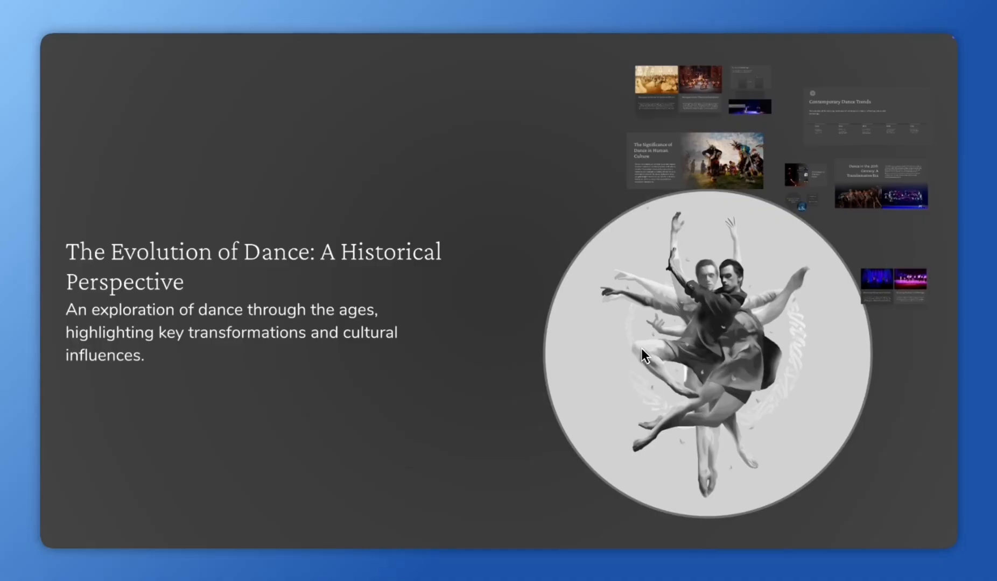
key("Escape")
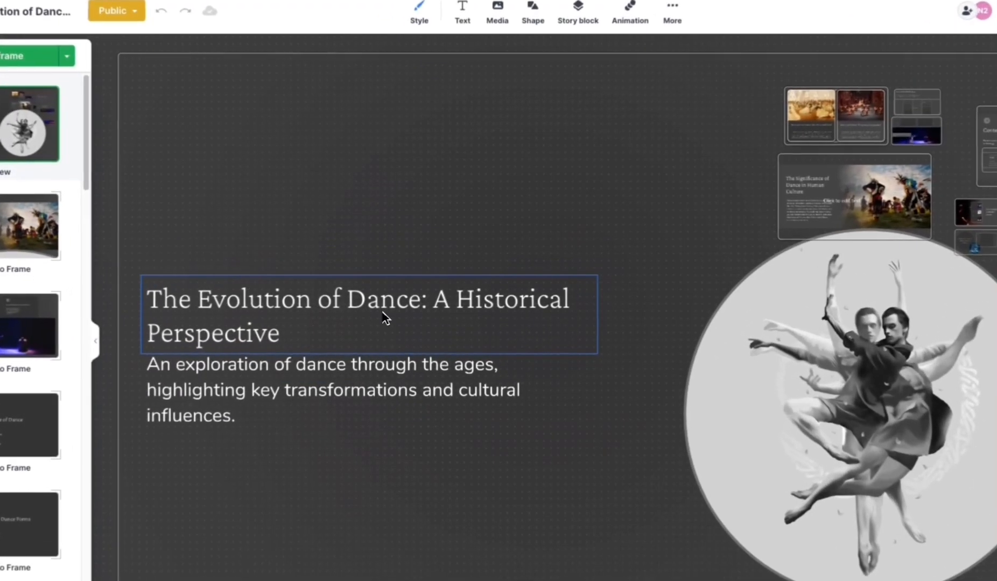
Simplify the overview title's full text with Ask AI
left_click(385, 310)
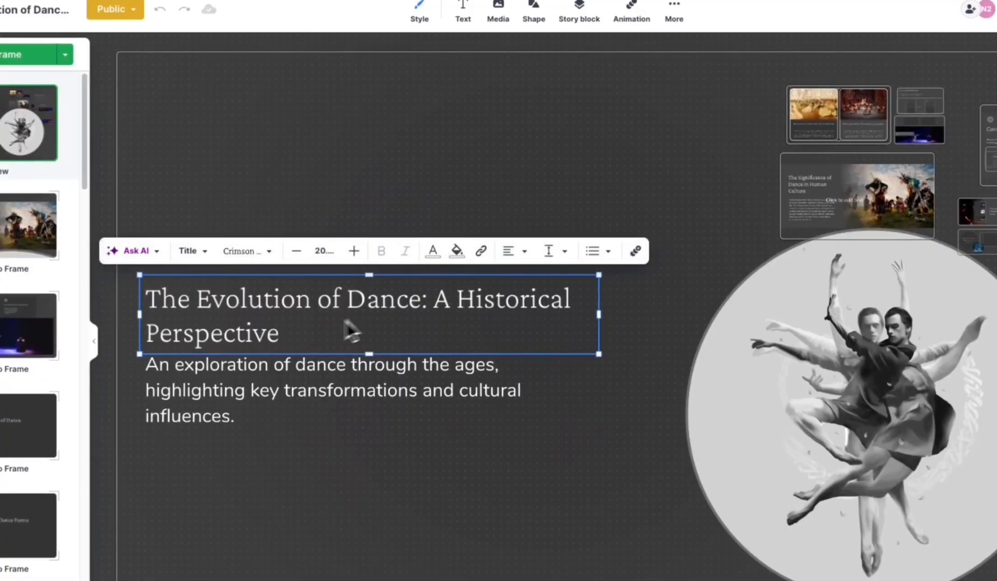
left_click_drag(289, 331, 148, 299)
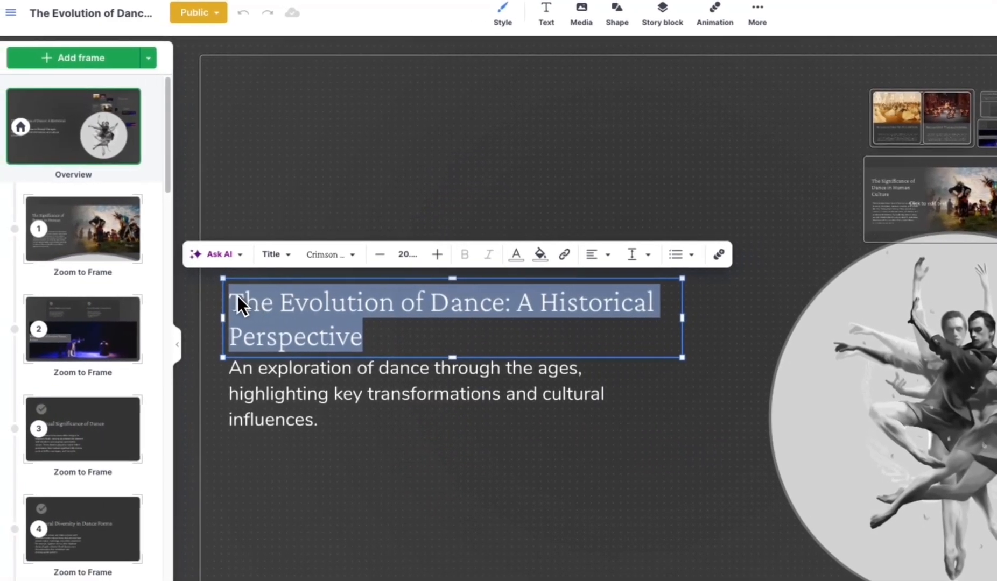
left_click(144, 248)
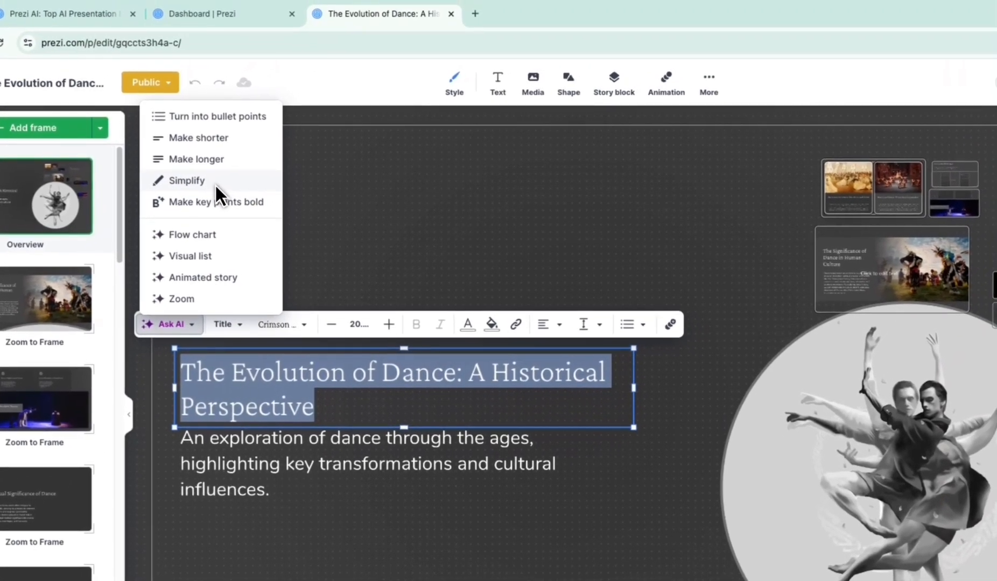
left_click(214, 185)
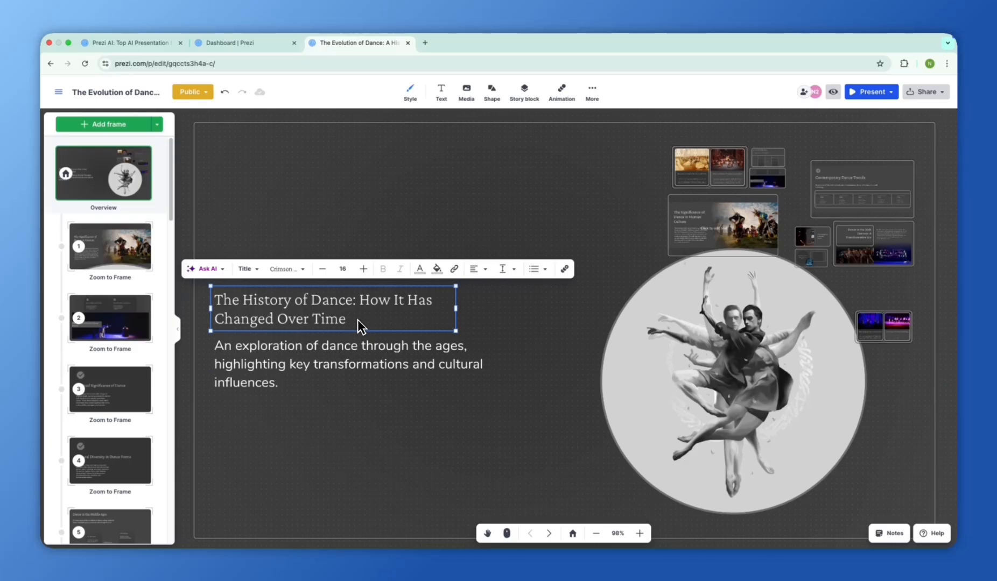
double_click(310, 312)
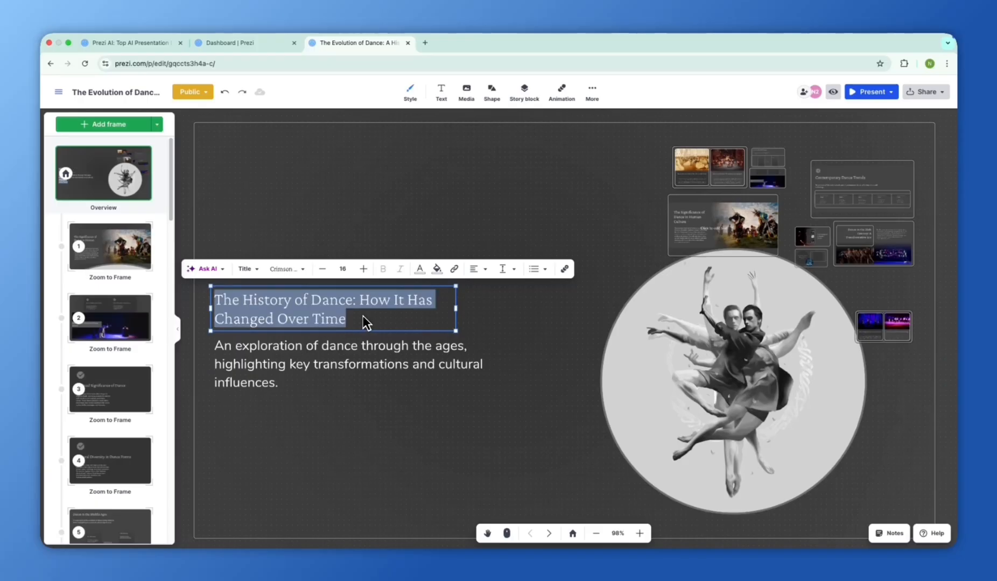
Have Ask AI make the key points bold in the subtitle below the overview title, then deselect it
left_click(359, 347)
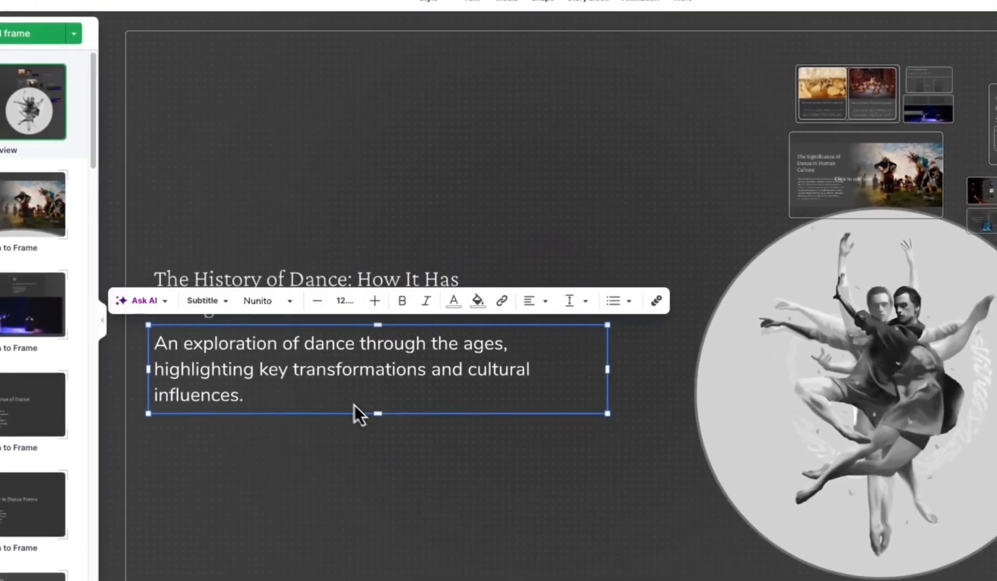
left_click(136, 300)
left_click(188, 181)
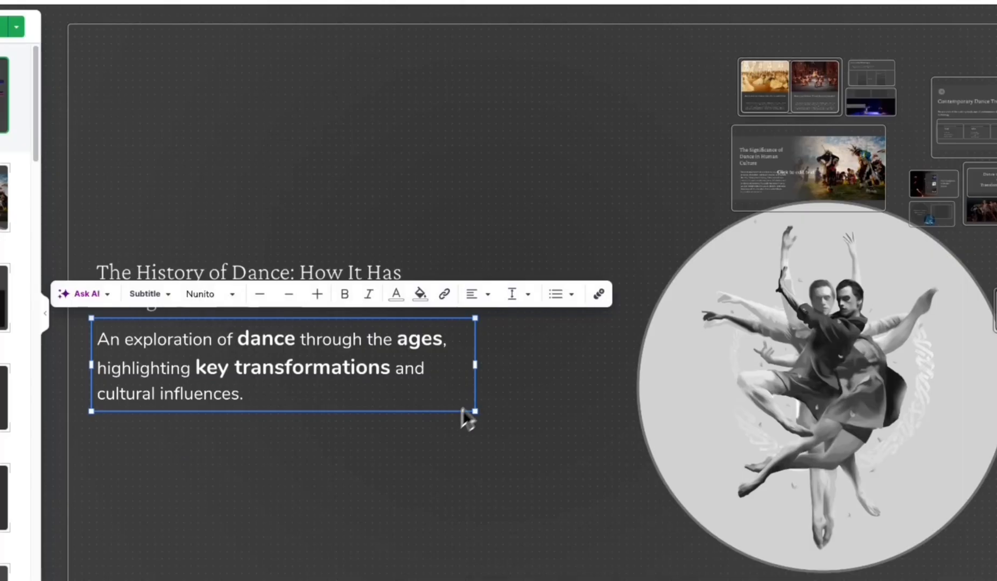
left_click(429, 444)
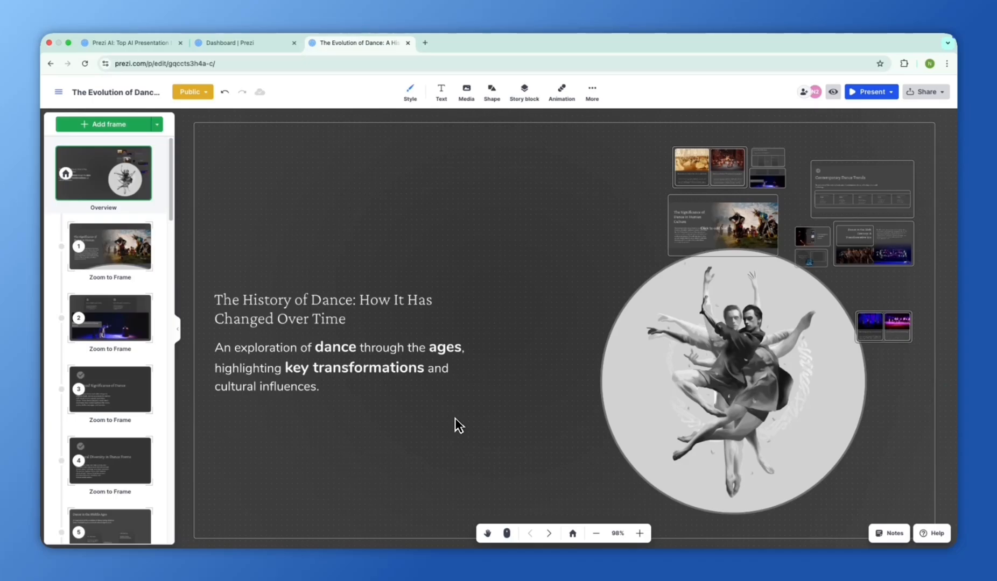
Apply the default color palette with a dark background and salmon, white, black, grey and coral tones to the presentation
scroll(565, 460, "up", 1)
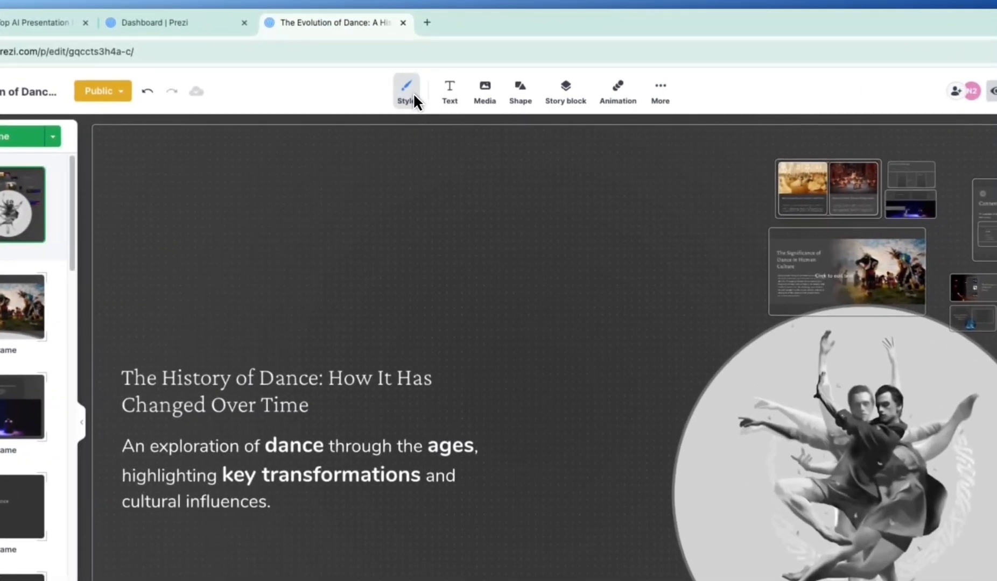
left_click(412, 93)
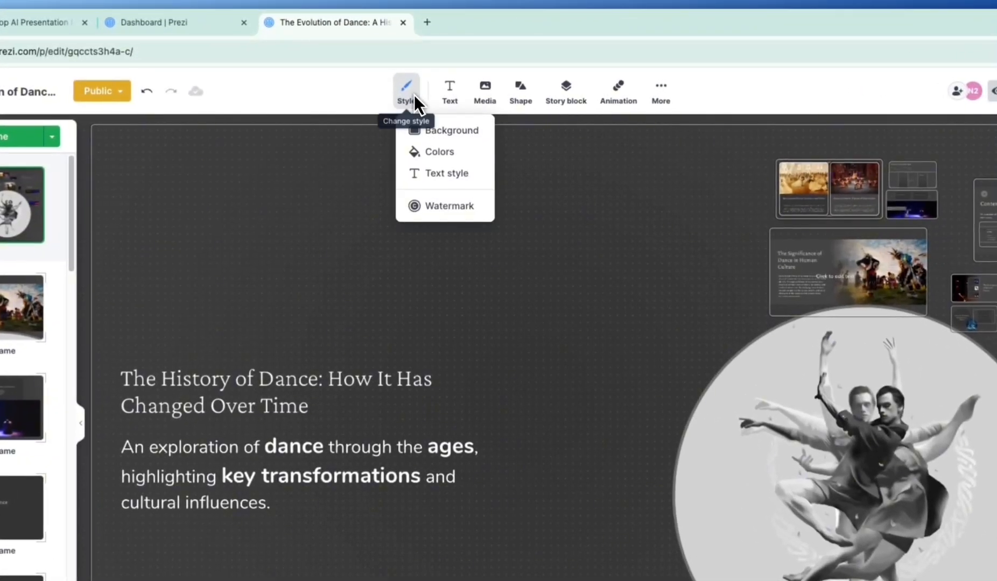
left_click(434, 149)
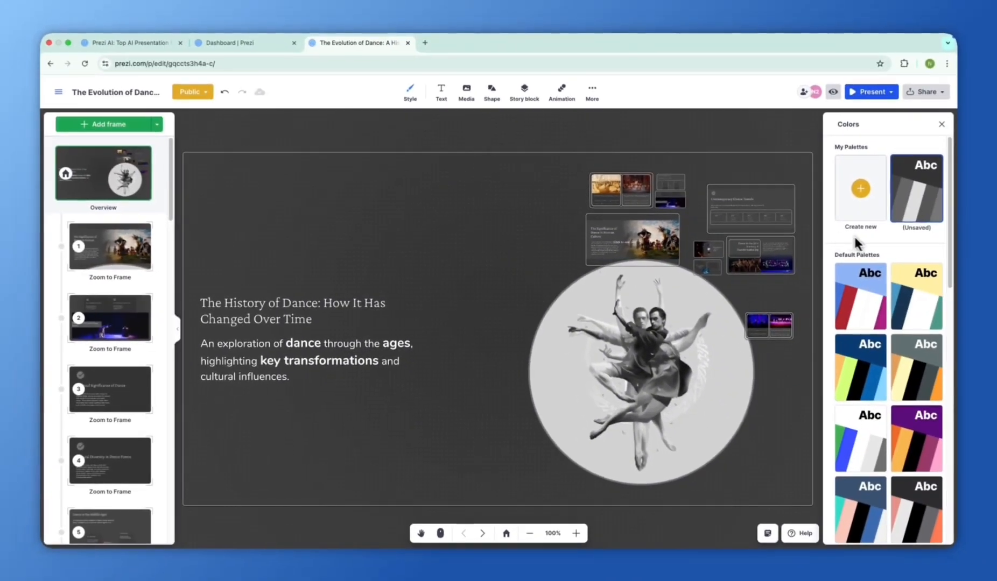
scroll(858, 291, "down", 1)
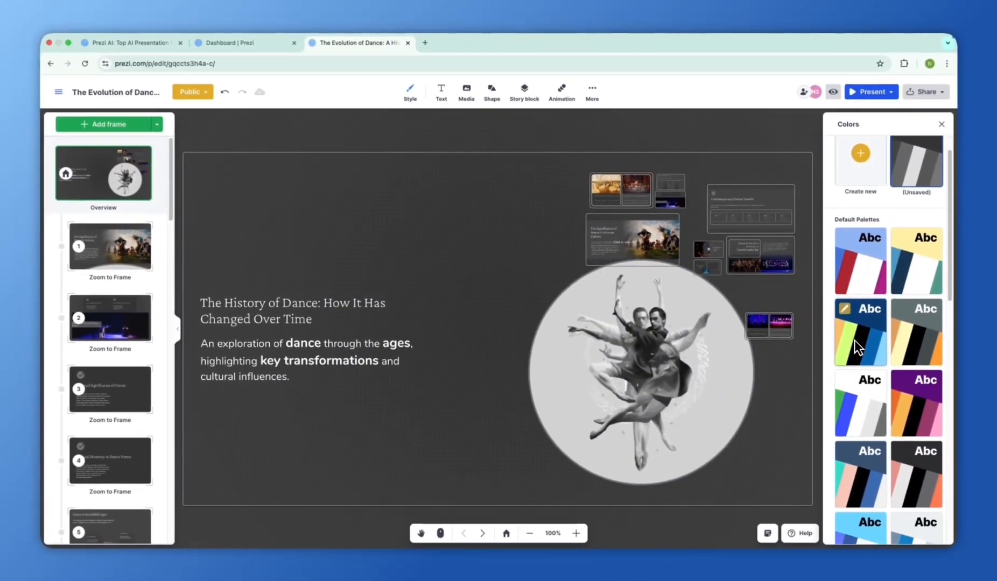
scroll(896, 345, "down", 1)
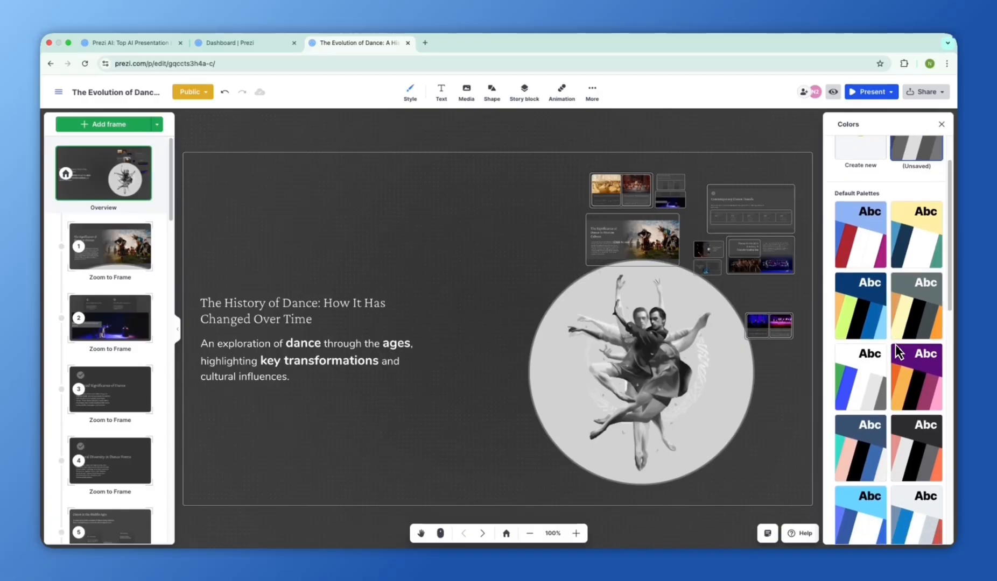
left_click(911, 426)
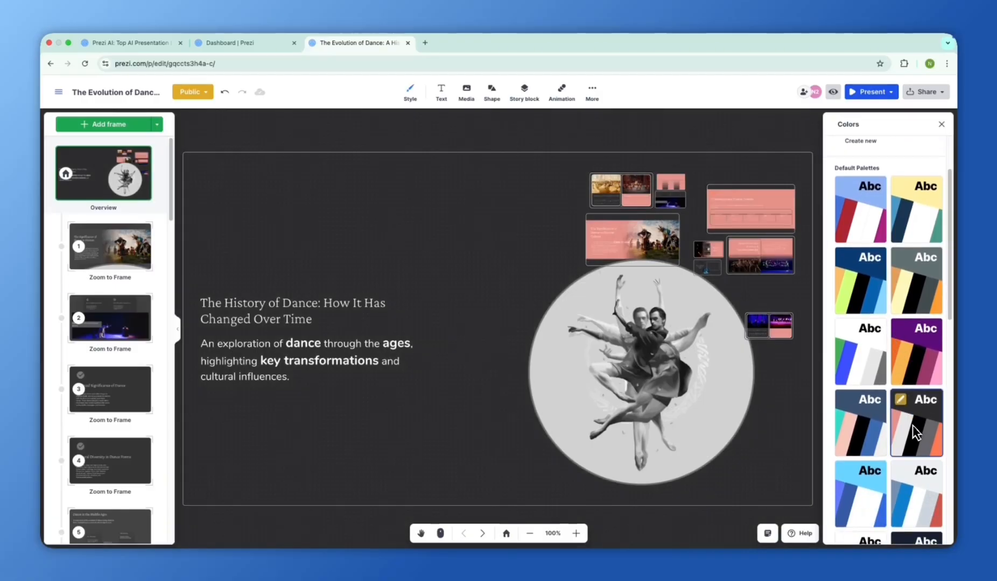
Look through the other default palettes, try to customize the applied palette's colors, and dismiss the trial offer
scroll(899, 406, "down", 4)
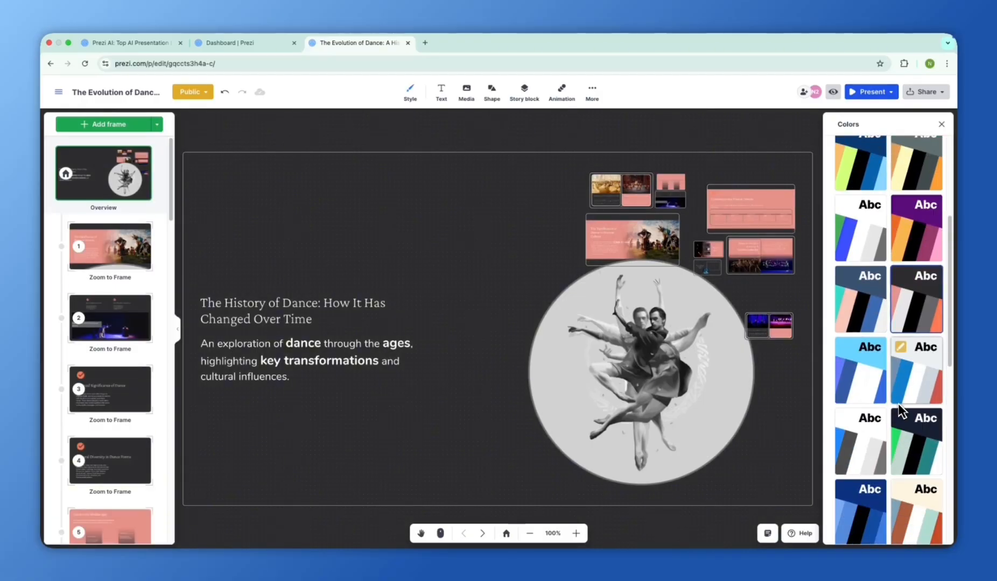
scroll(898, 403, "up", 2)
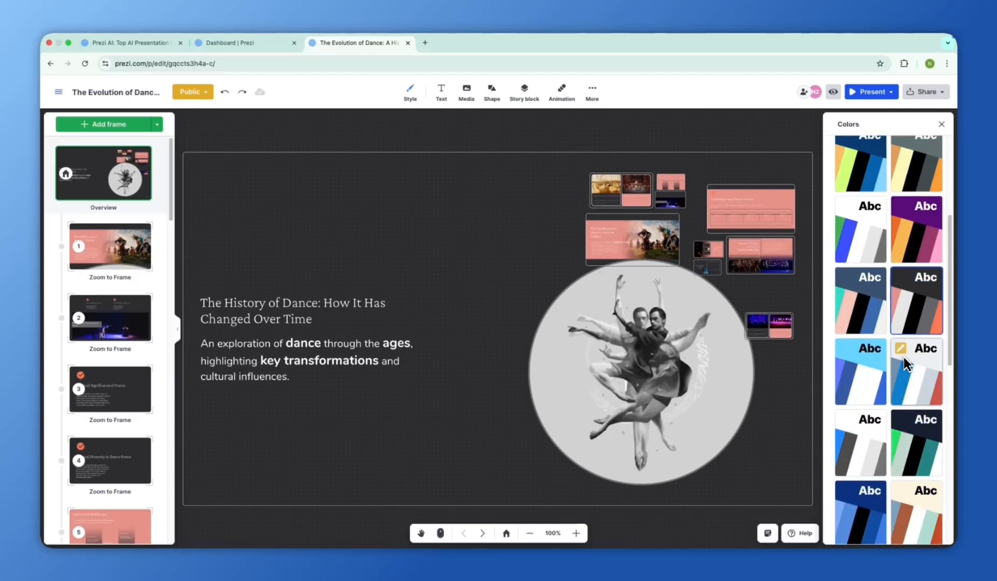
scroll(918, 398, "up", 2)
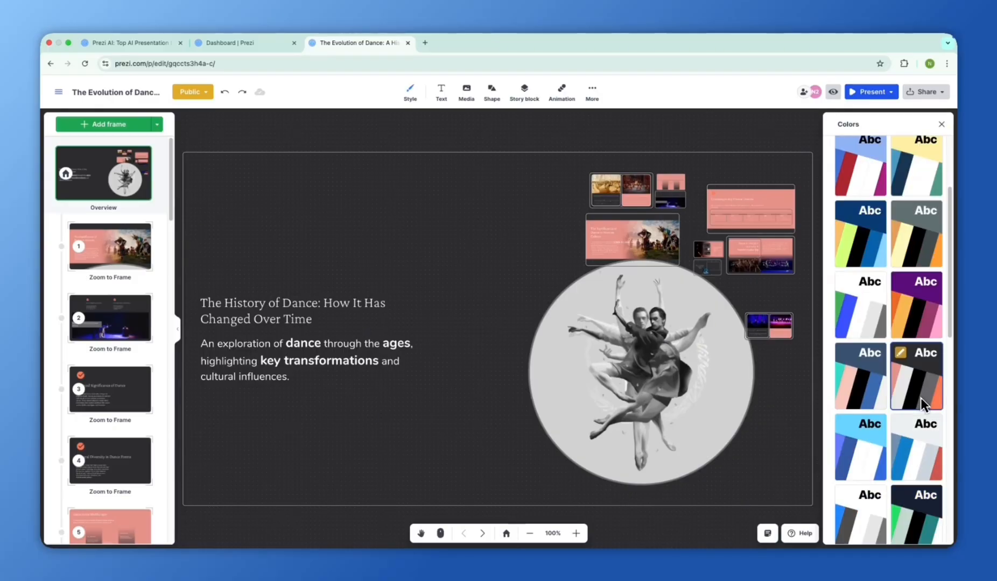
left_click(901, 353)
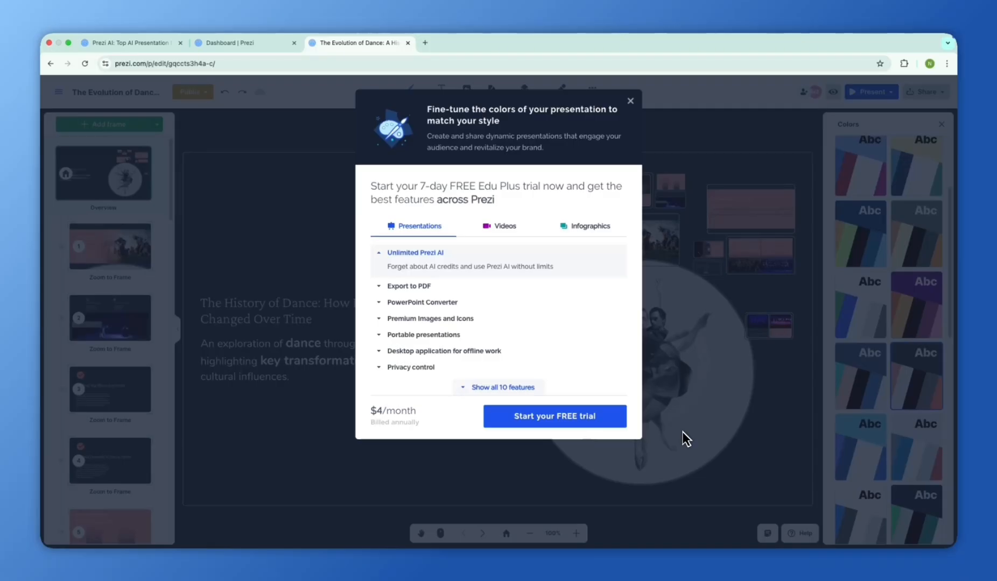
left_click(630, 101)
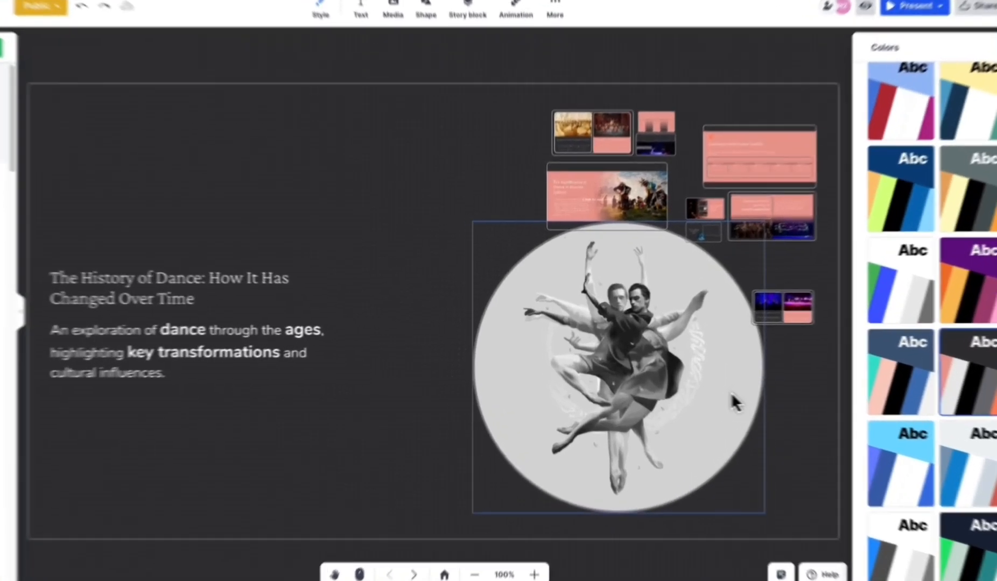
Replace the circular dancers image with the dark photo of a bowing dancer in a tutu from a ballroom performance search
left_click(680, 385)
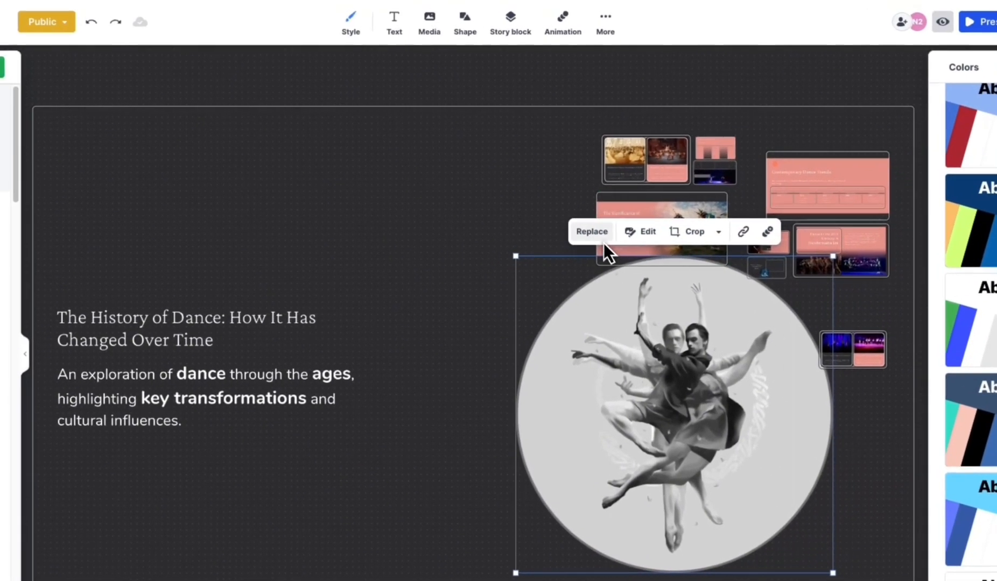
left_click(526, 182)
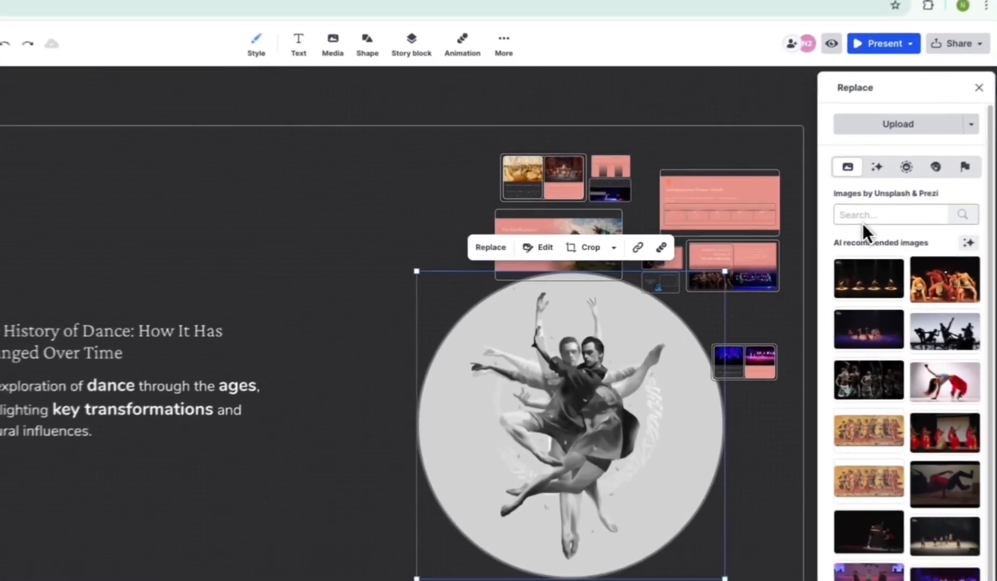
left_click(854, 218)
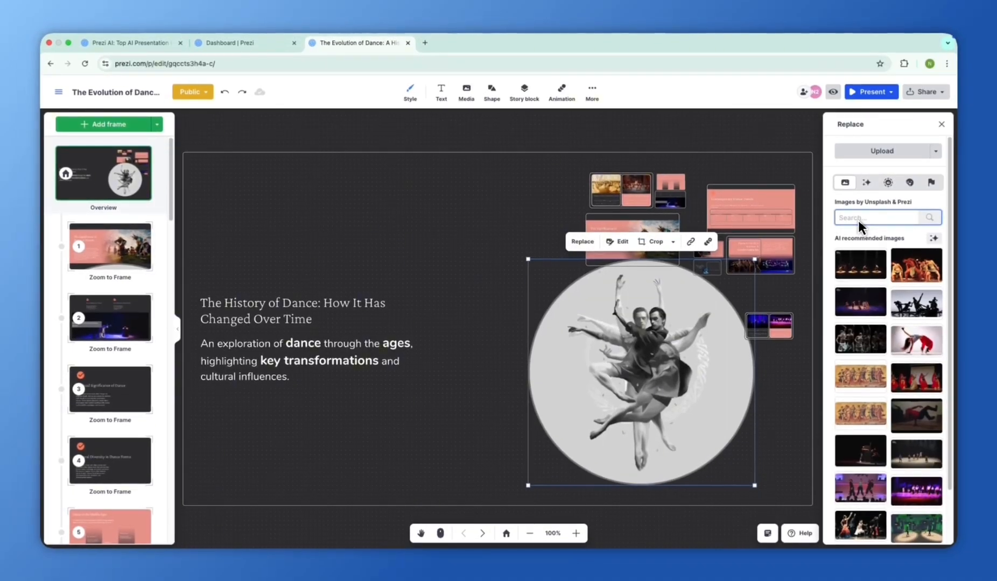
type("Bal")
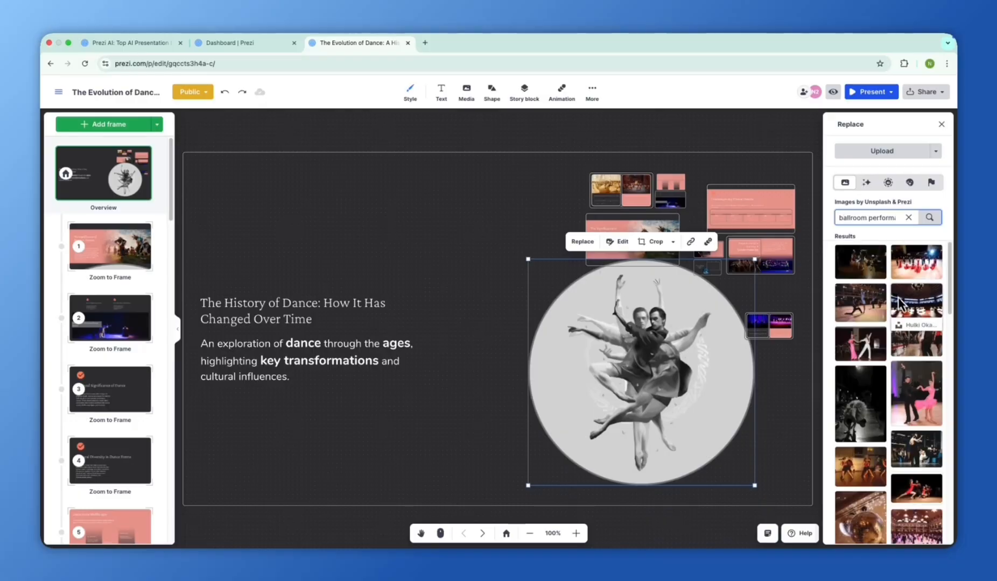
left_click(869, 401)
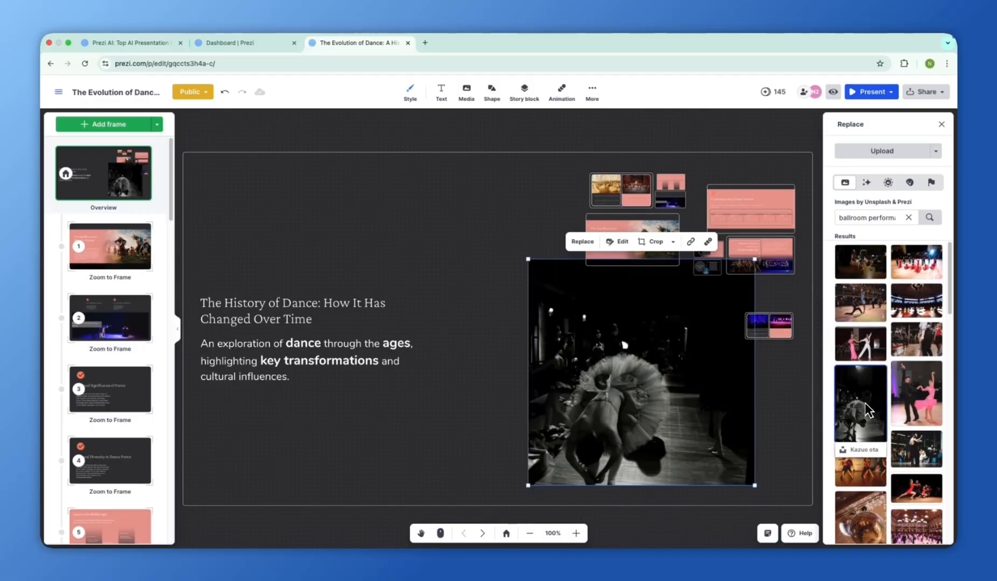
Undo the image replacement, clear the image search, and leave image replacement with the image deselected
key("super+z")
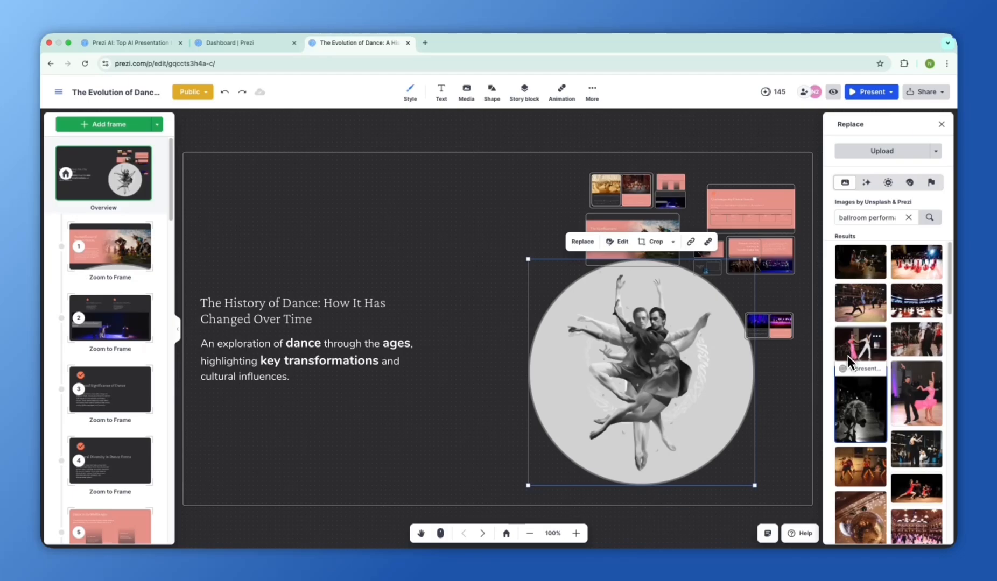
left_click(911, 217)
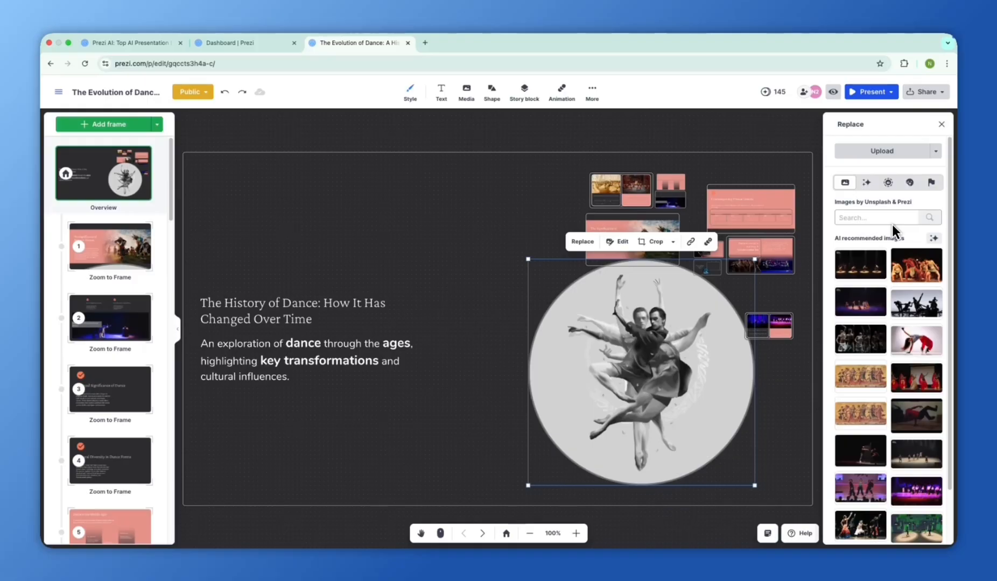
left_click(940, 125)
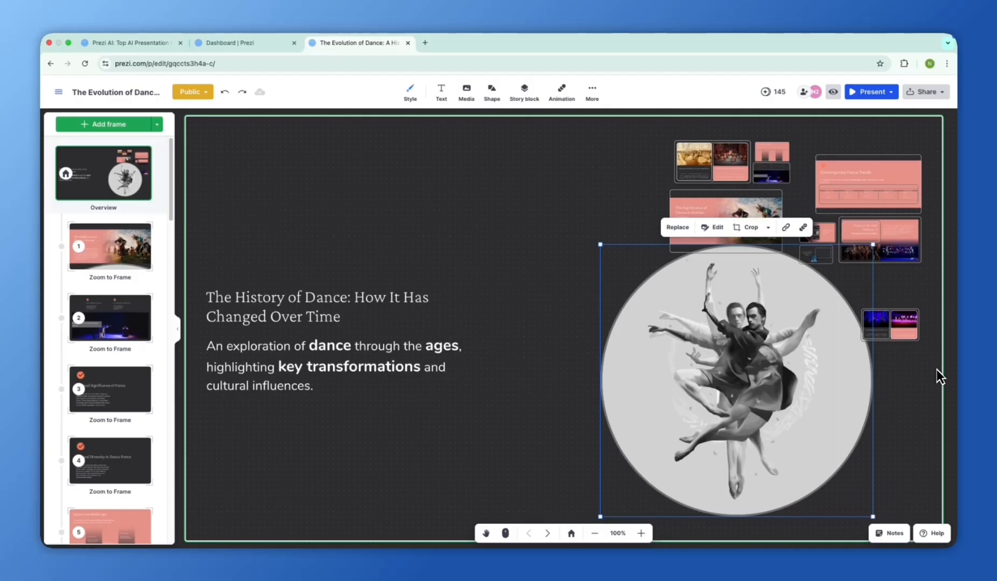
left_click(582, 327)
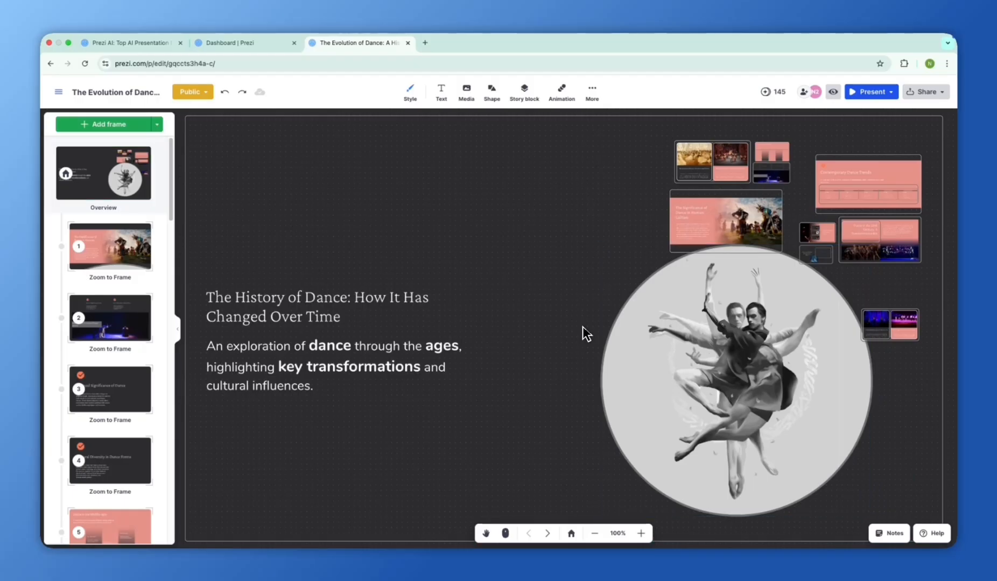
Add a frame with the "Introduce your first point" layout and title it "How to practice"
left_click(106, 124)
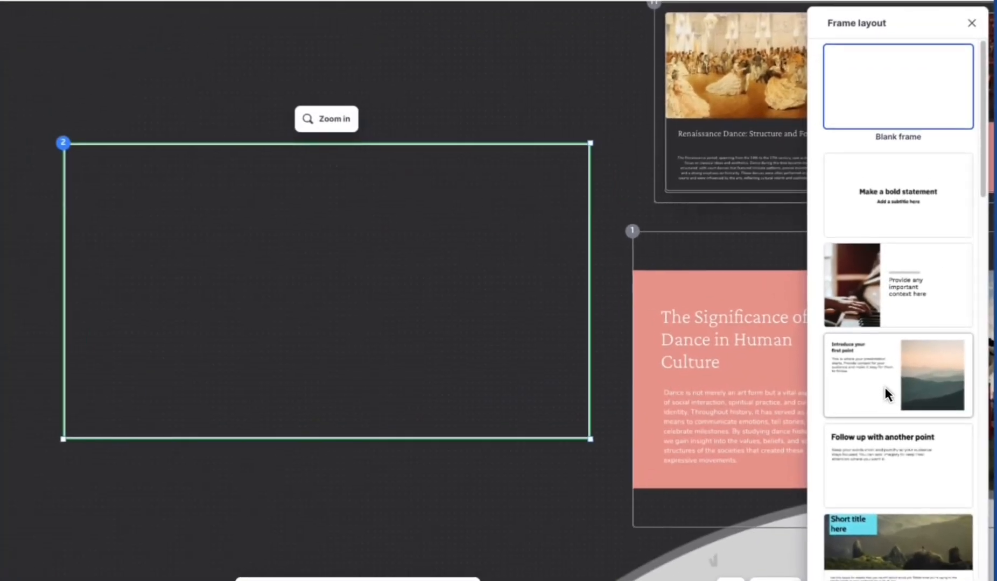
left_click(887, 394)
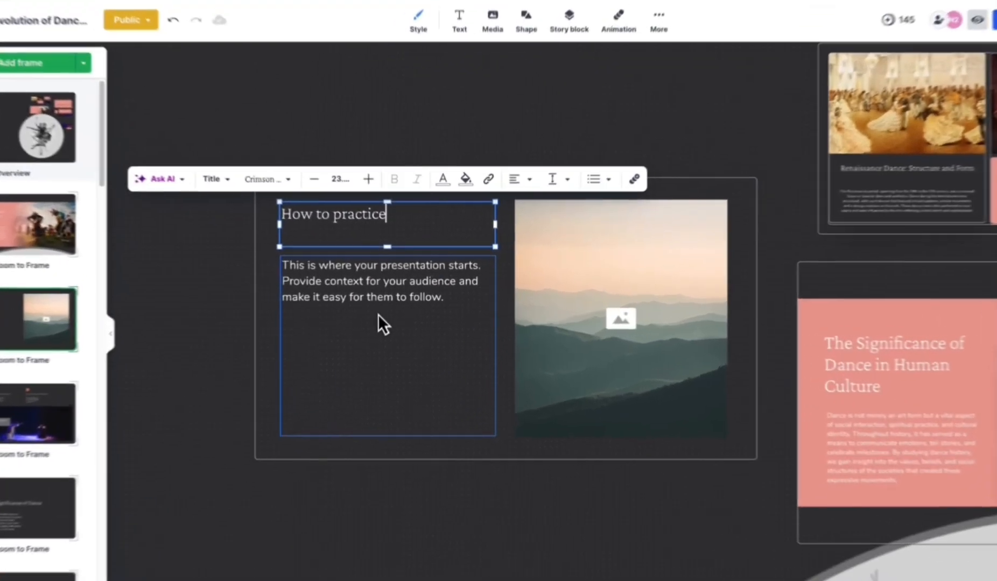
Replace the frame's body text with "Start by feeling the rhythm, break each move into small parts, and record yourself to review progress each week."
left_click(382, 299)
left_click(381, 293)
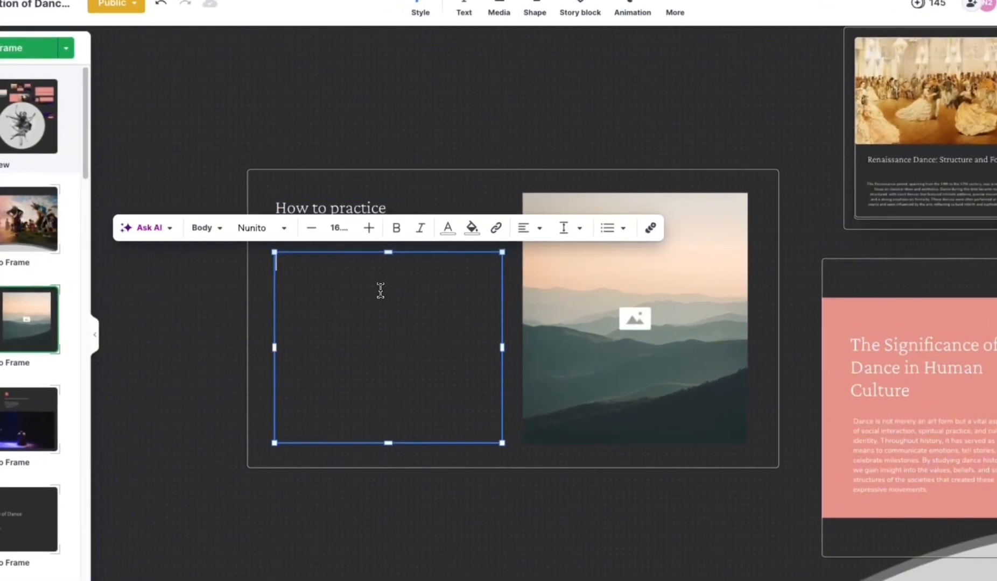
type("Start by feeling t")
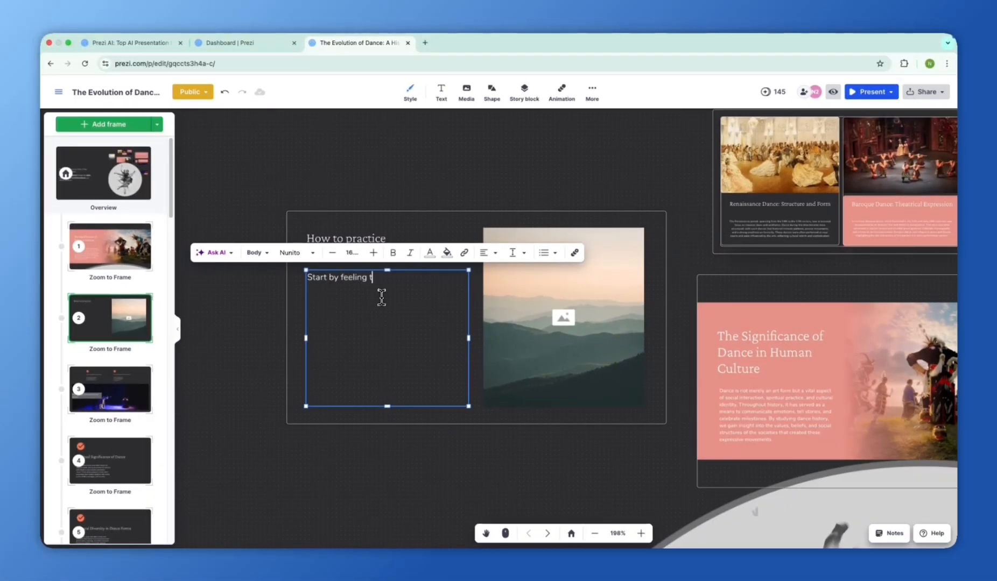
type("he rhythm, break each move into small parts, and record ")
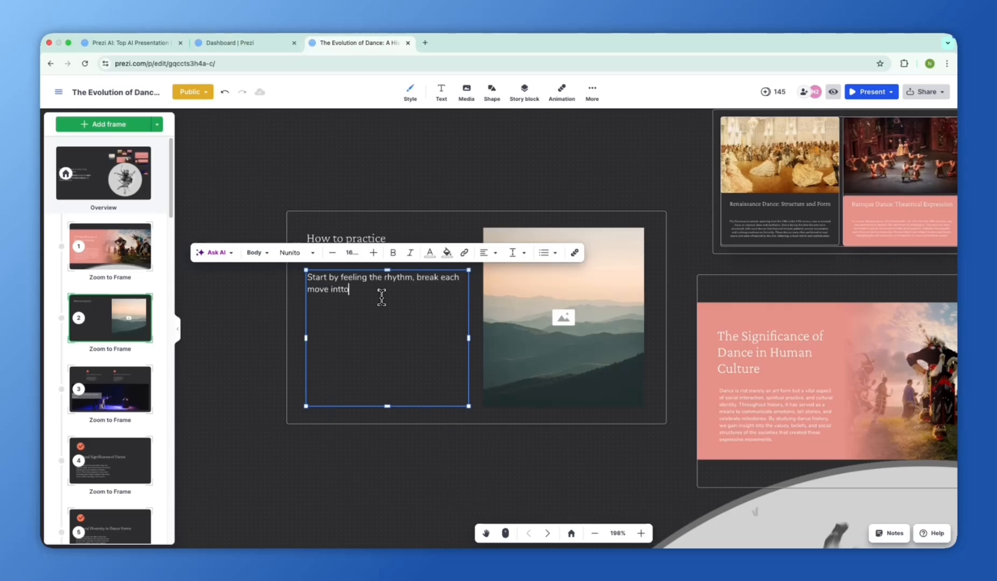
type("yourself ")
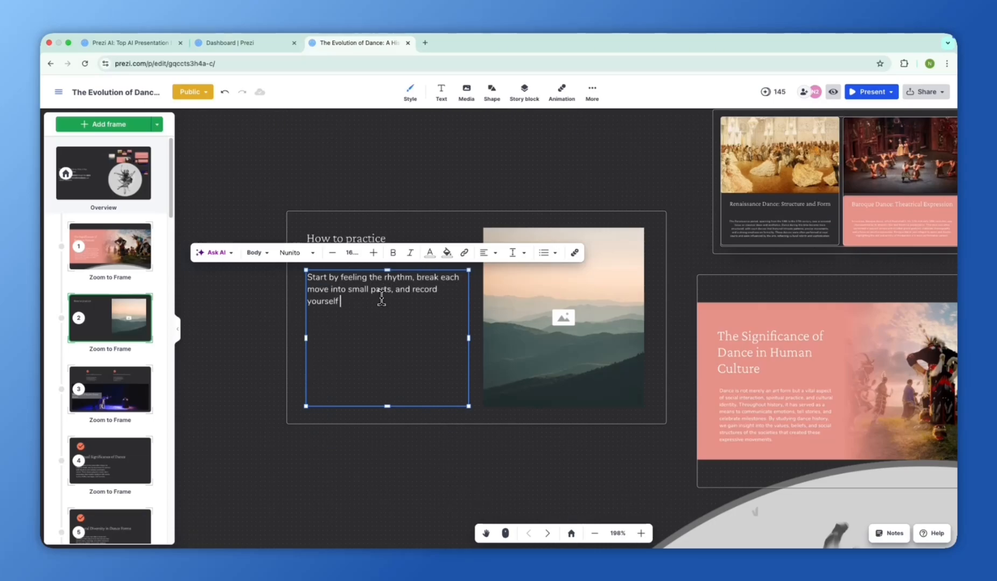
type("to review progress each week.")
left_click(474, 455)
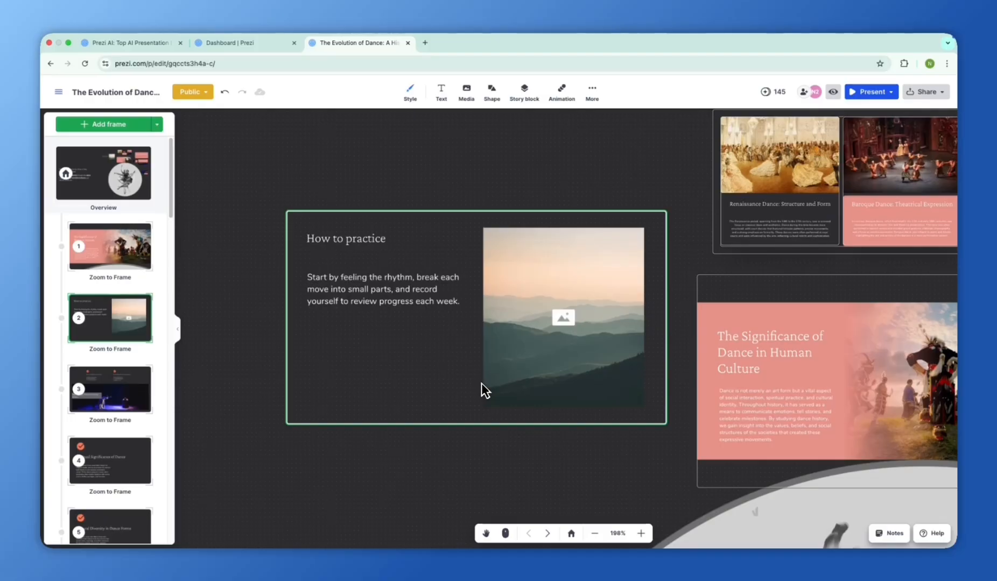
Return to the overview and start presenting in full screen
left_click(574, 535)
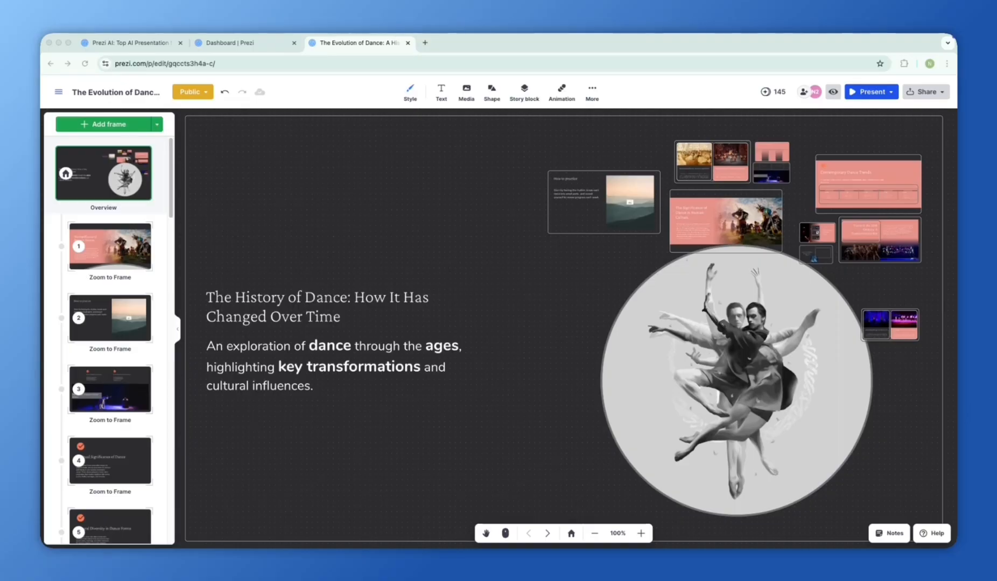
left_click(894, 389)
left_click(869, 92)
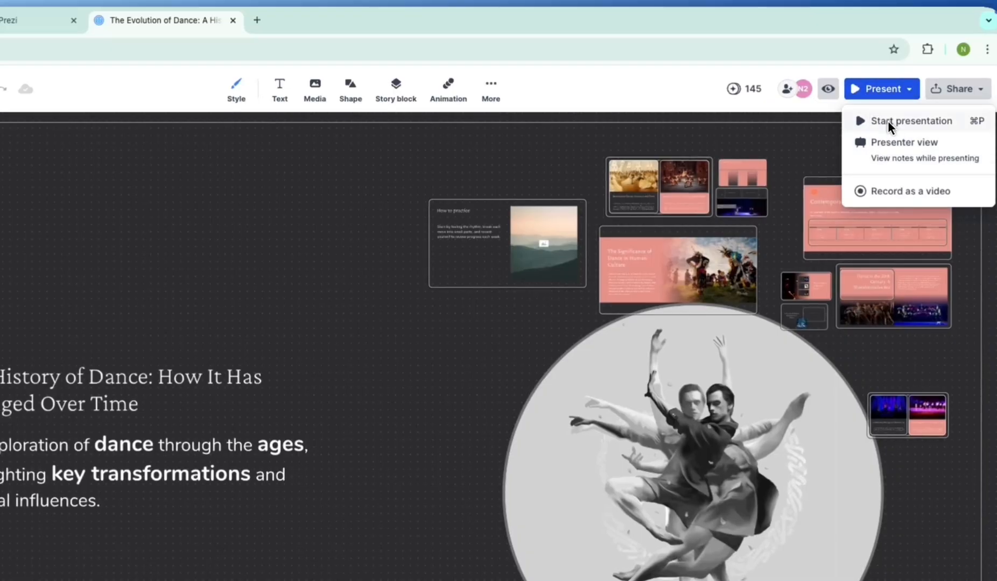
left_click(866, 114)
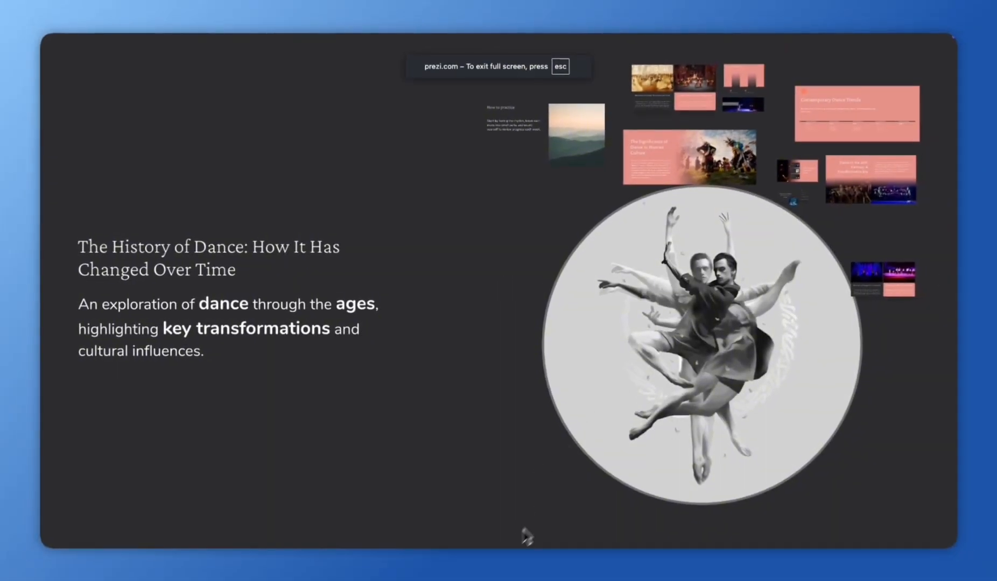
Advance the presentation past the "How to practice" frame to Key Aspects of Ancient Dance Forms, and go back to the overview
key("Right")
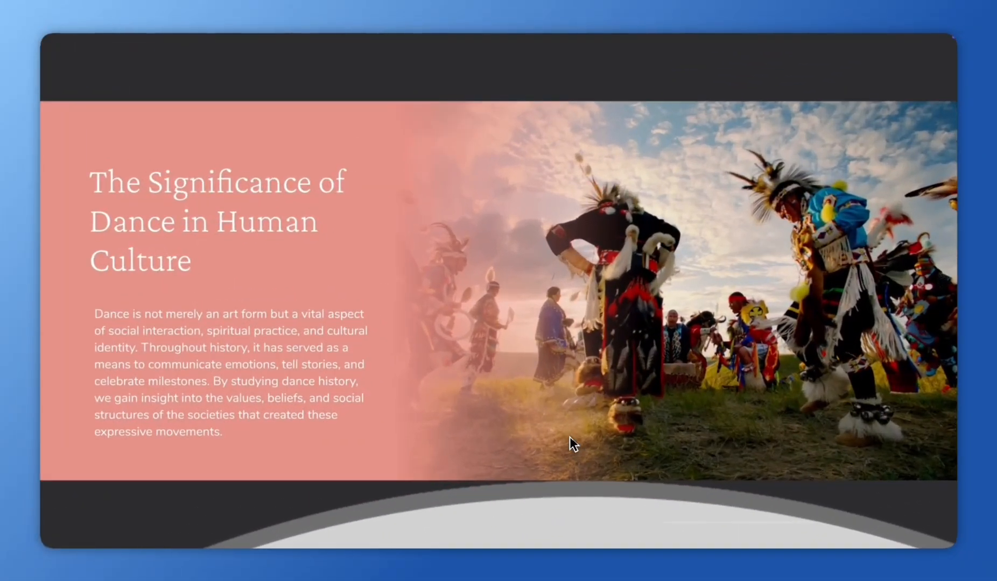
key("Right")
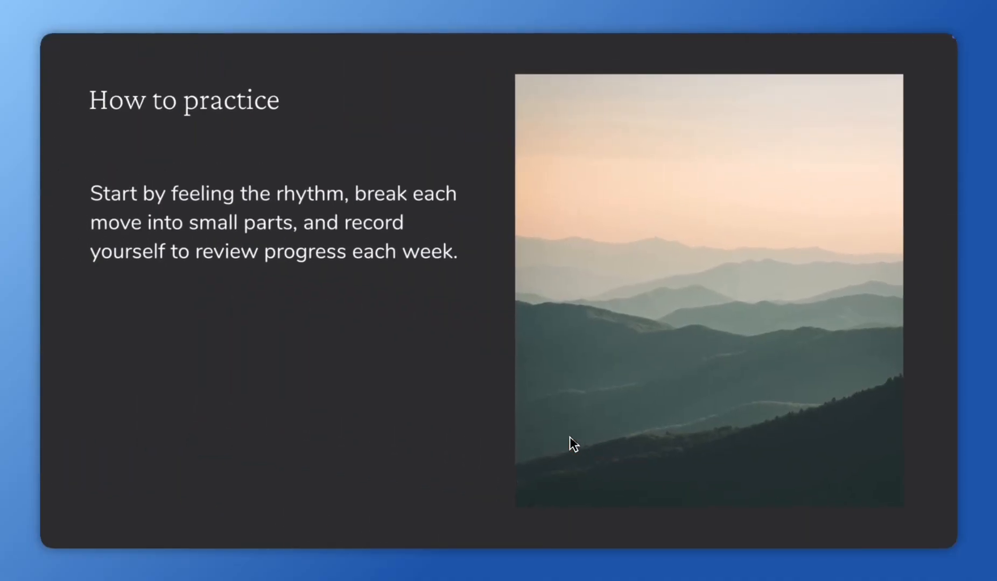
key("Right")
key("Left")
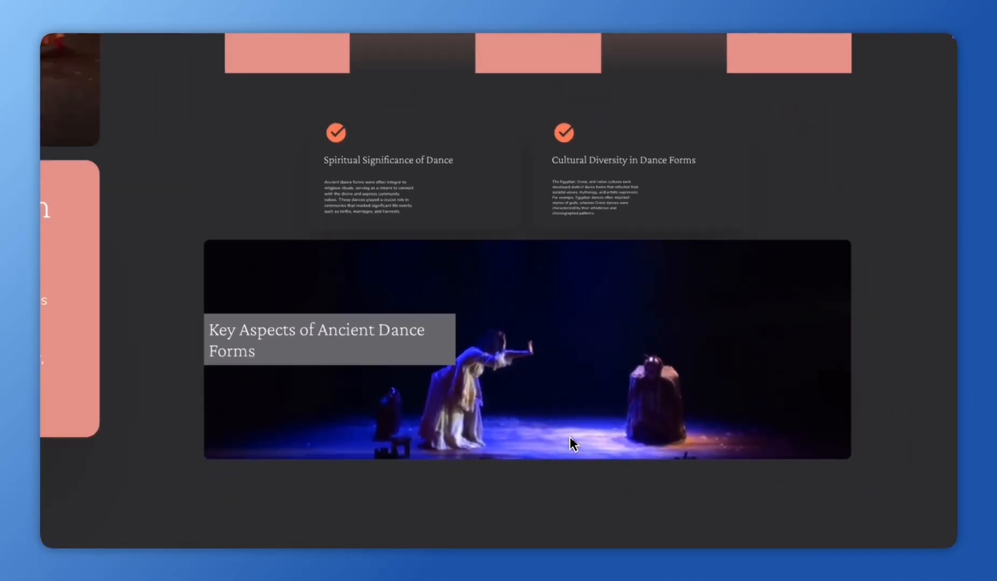
key("Left")
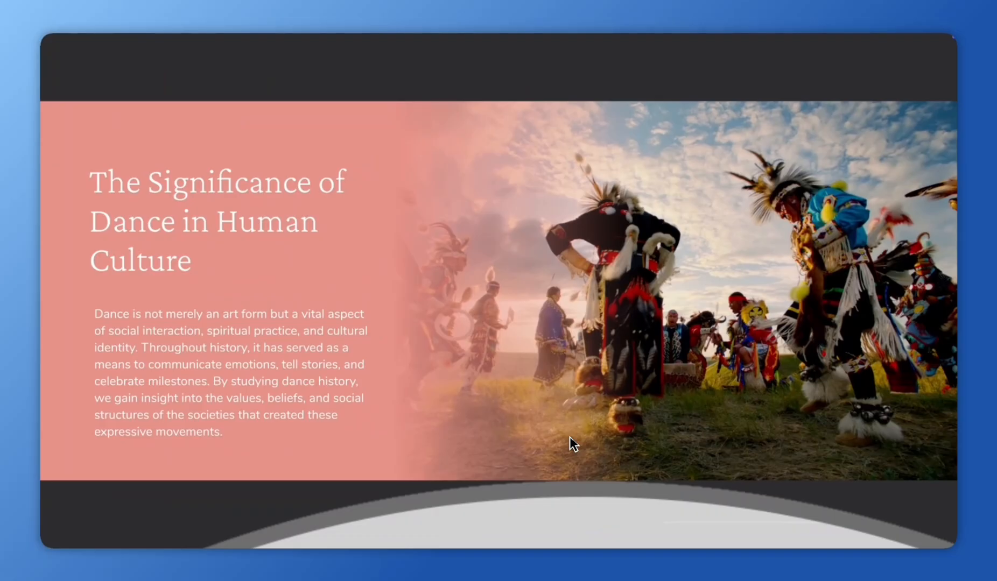
key("Left")
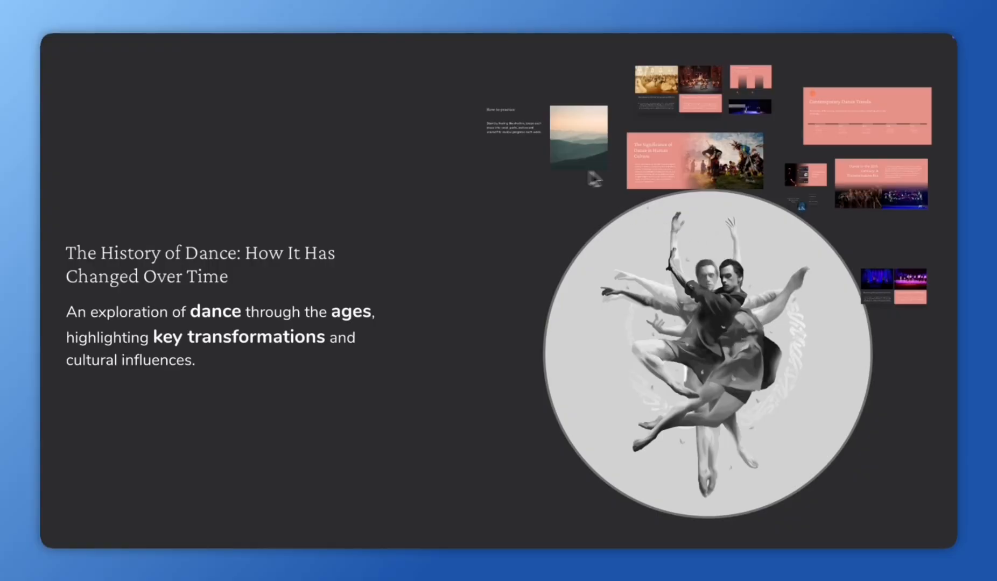
View the future of dance frame with its change and tradition topics, return to the overview, and exit the presentation
left_click(880, 296)
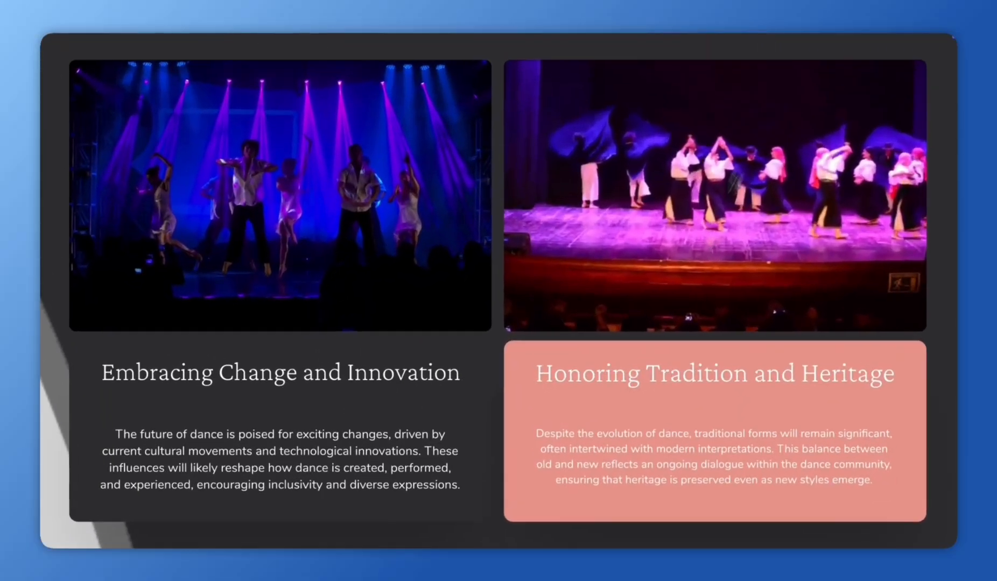
left_click(943, 144)
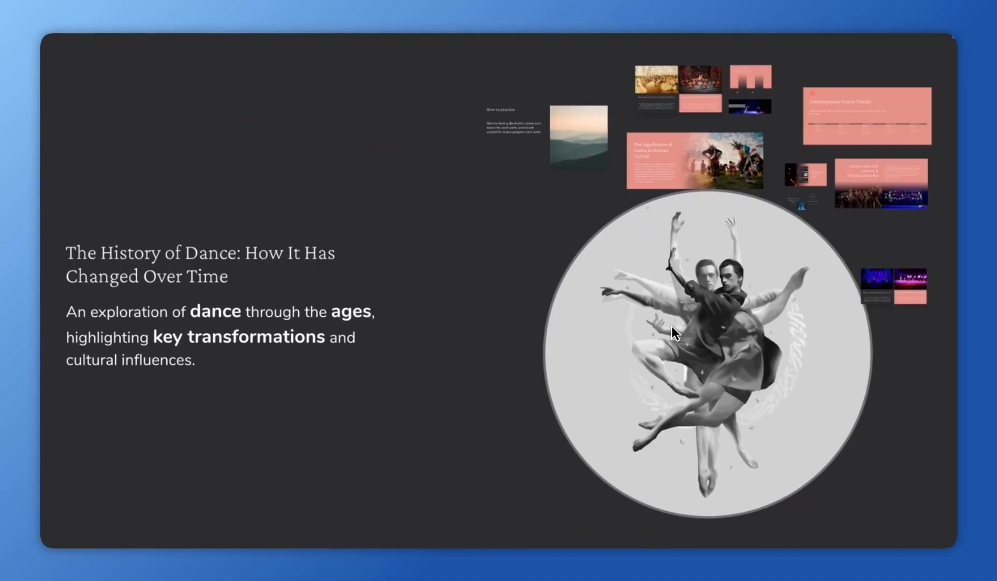
key("Escape")
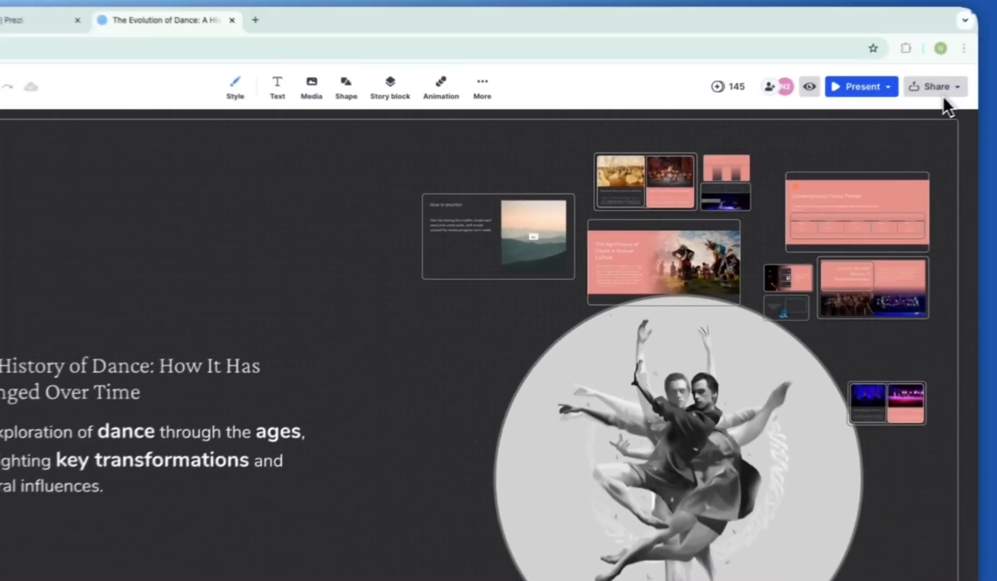
Get the presentation's share link and set the invitee permission to "can view" in the sharing and privacy settings
left_click(949, 95)
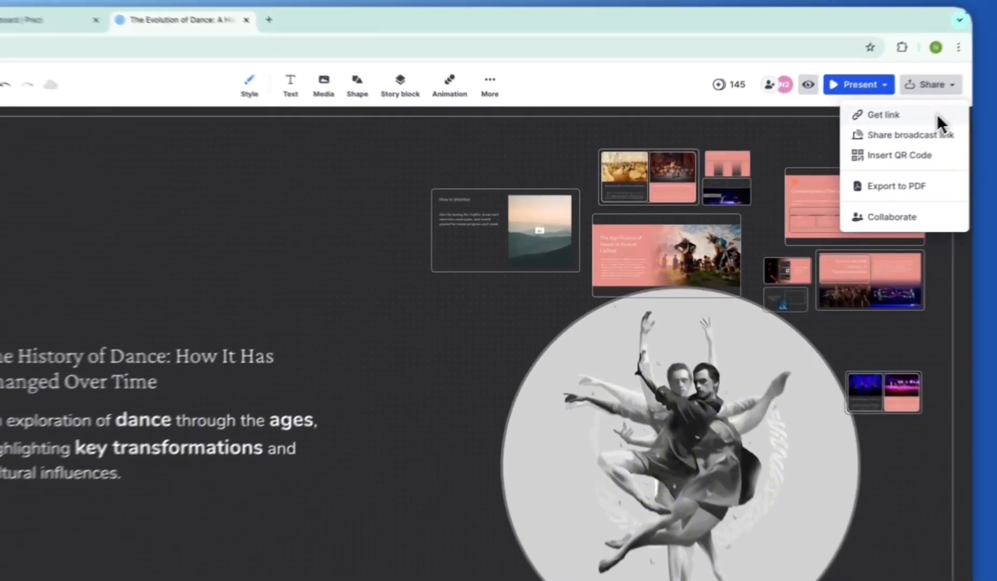
left_click(935, 115)
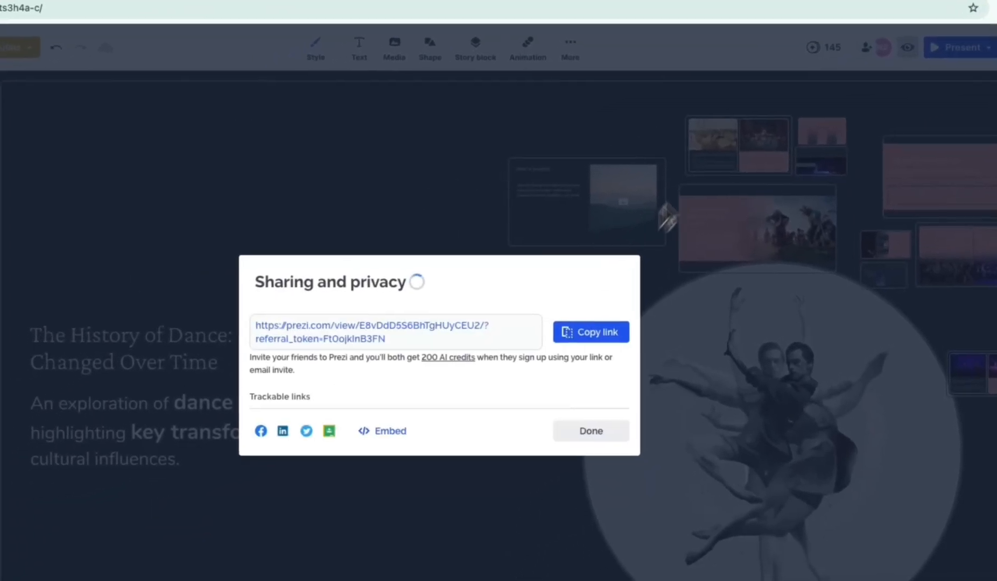
left_click(502, 380)
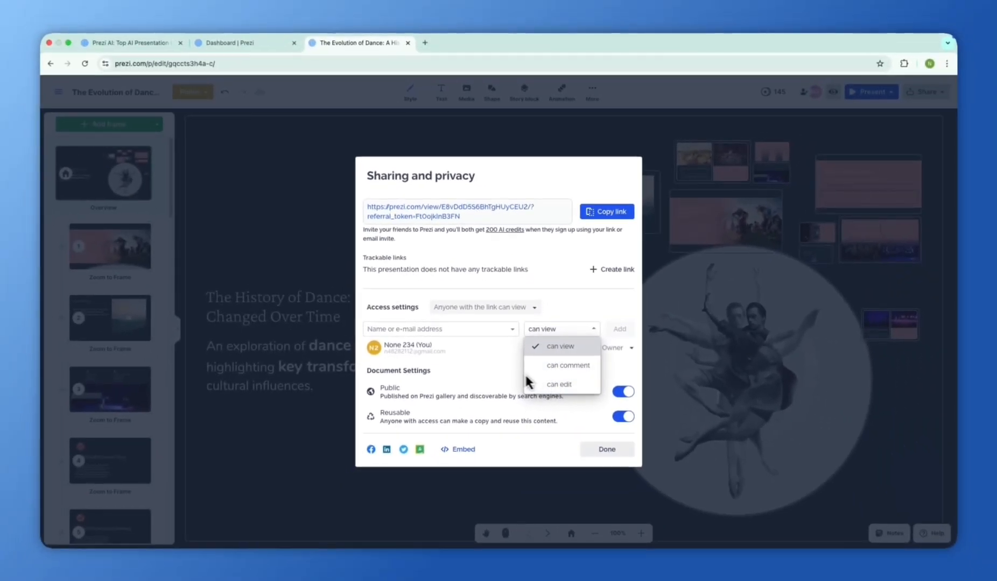
left_click(564, 348)
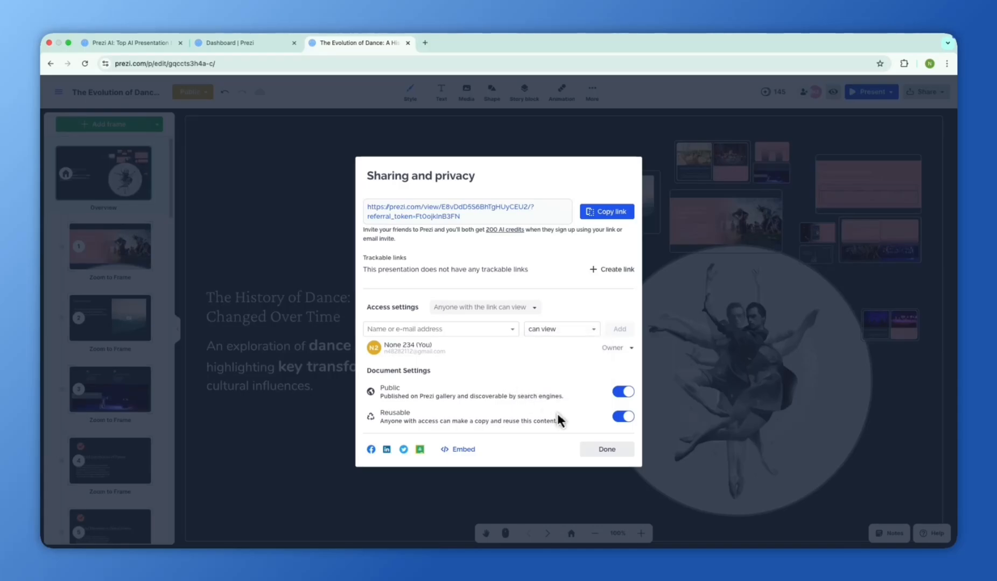
left_click(601, 446)
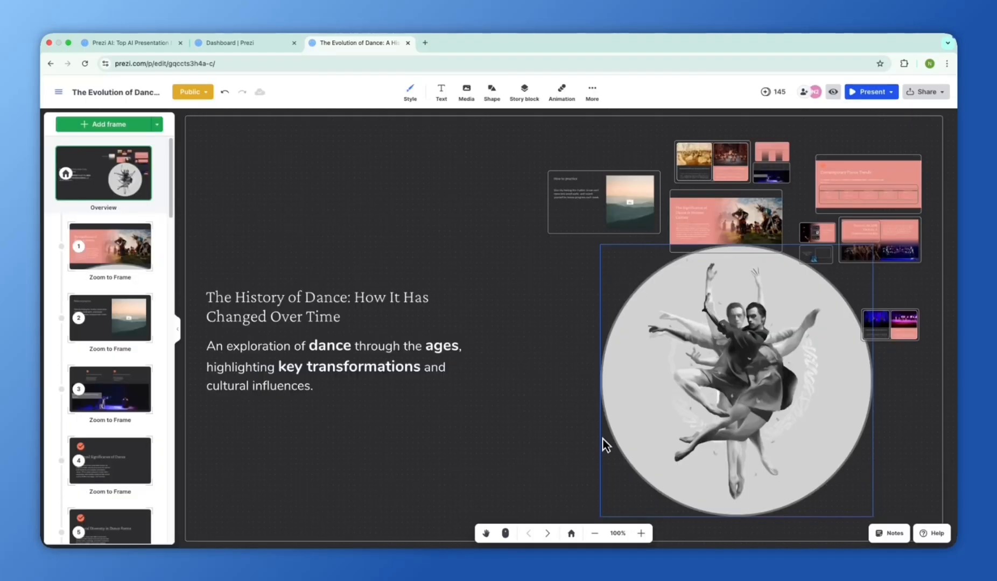
left_click(926, 92)
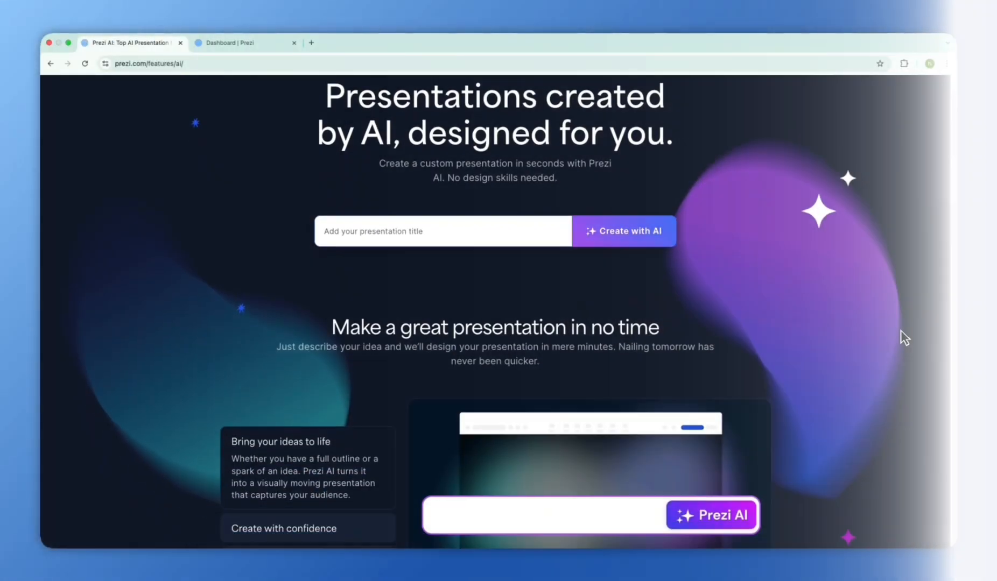
Enter the prompt "Make me a presentation about dance" for a new AI presentation on the dashboard
scroll(901, 330, "down", 13)
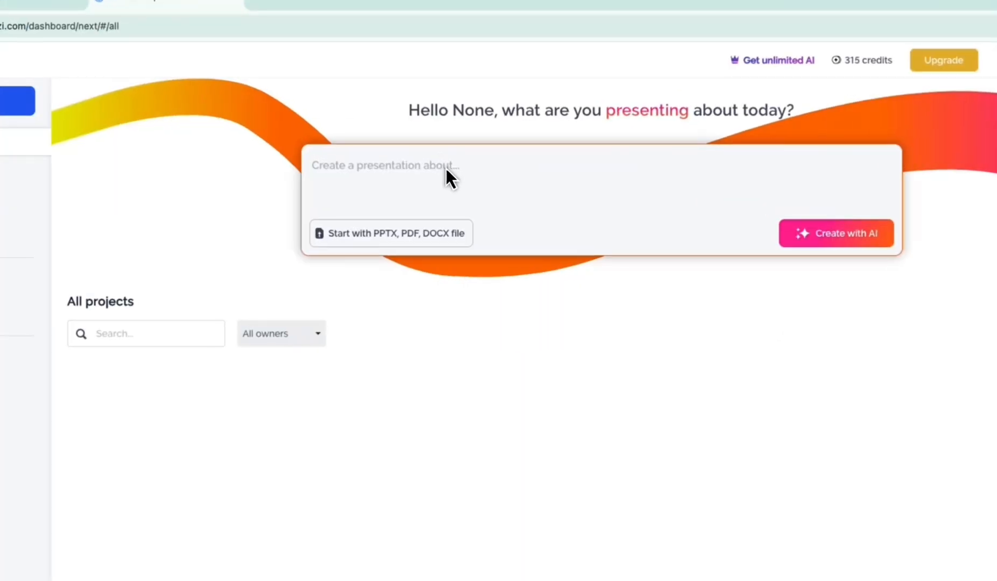
left_click(446, 165)
type("Make me a presentation about dance")
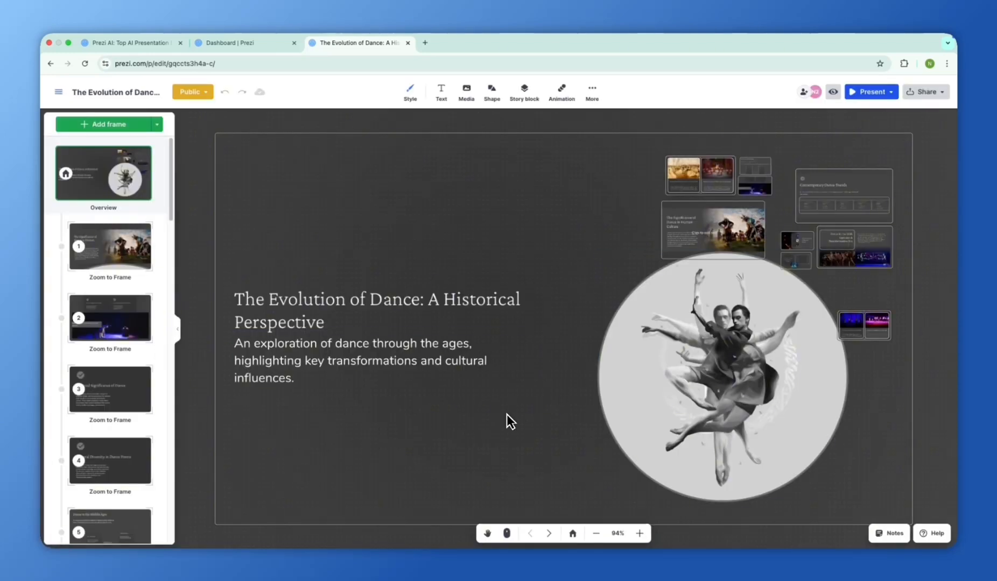
Present the generated presentation from its overview and advance to "The Significance of Dance in Human Culture"
left_click(573, 533)
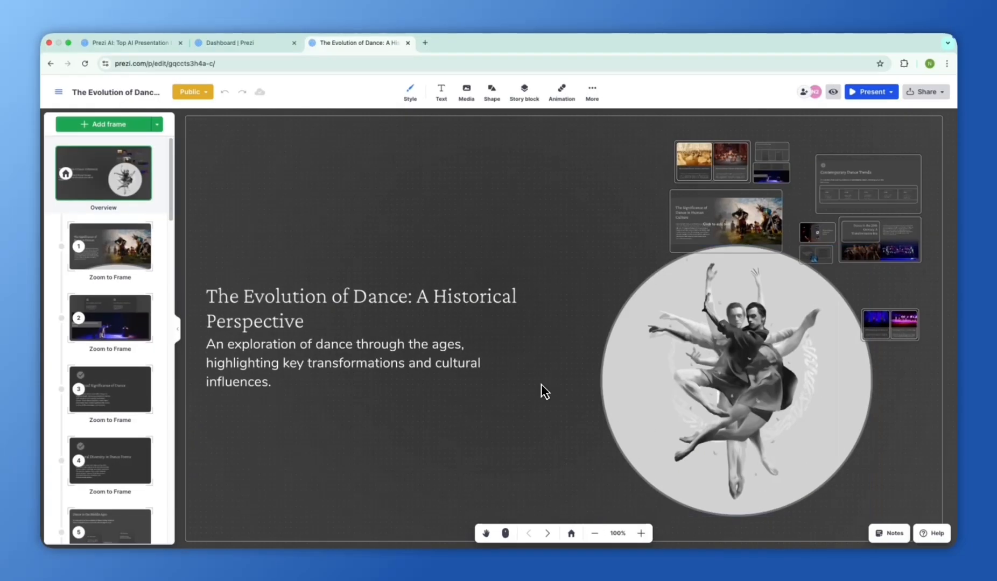
left_click(595, 534)
left_click(641, 533)
left_click(864, 92)
left_click(888, 113)
key("Right")
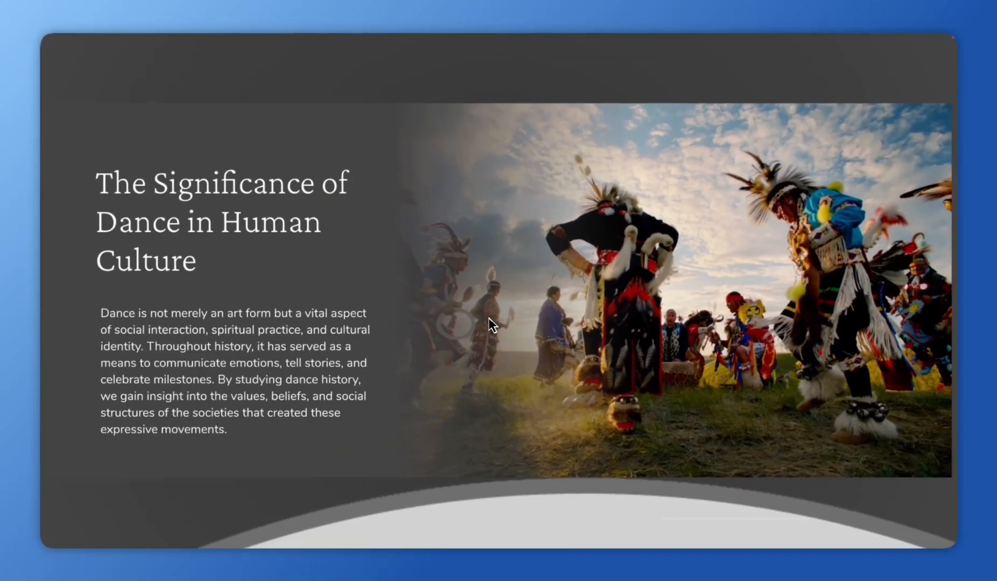
Widen the title text box "The History of Dance: How It Has Changed Over Time" so it fits above the subtitle on two lines
left_click(462, 540)
left_click(382, 314)
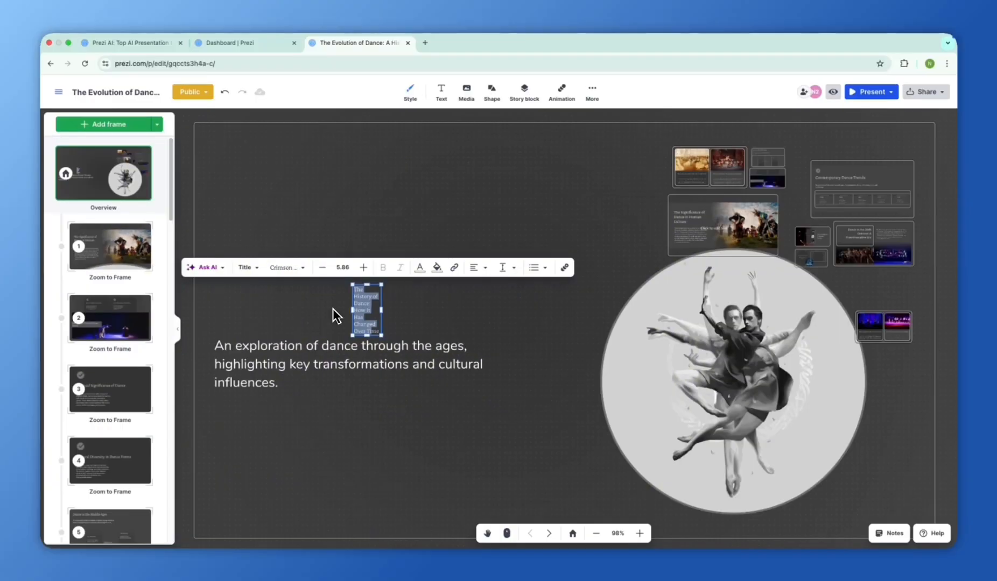
left_click_drag(382, 310, 222, 322)
left_click_drag(331, 317, 456, 317)
Use Ask AI on the subtitle to emphasize "dance", "ages" and "key transformations" in bold
left_click(214, 269)
left_click(241, 234)
left_click(454, 418)
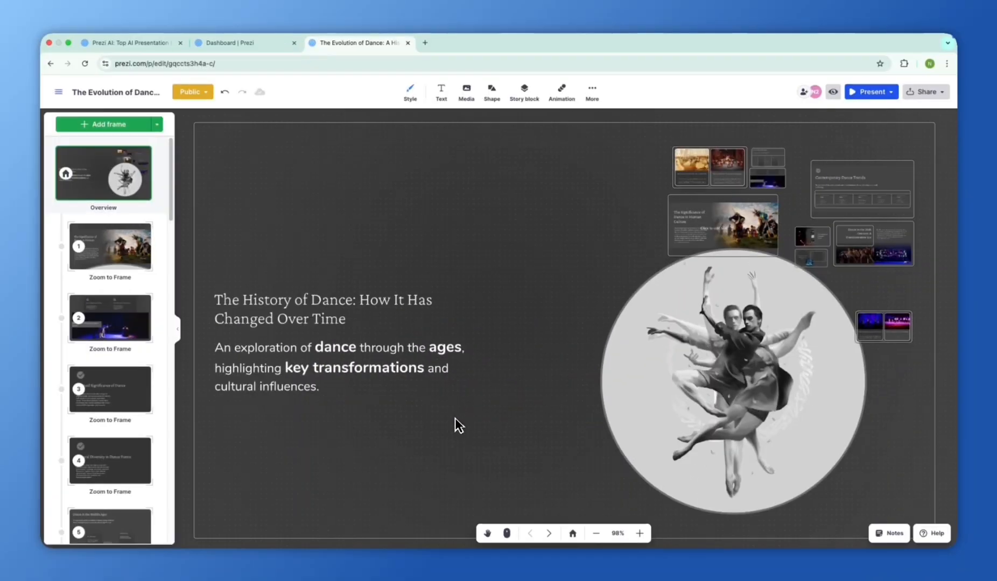
Apply the default dark color palette with coral pink accents to the whole presentation
left_click(573, 534)
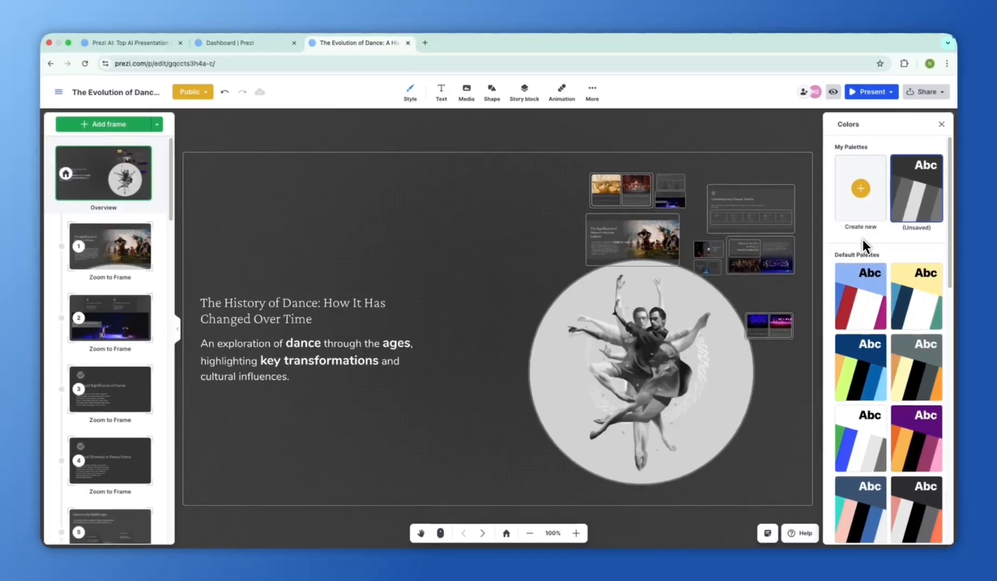
scroll(862, 240, "down", 1)
left_click(854, 340)
left_click(901, 426)
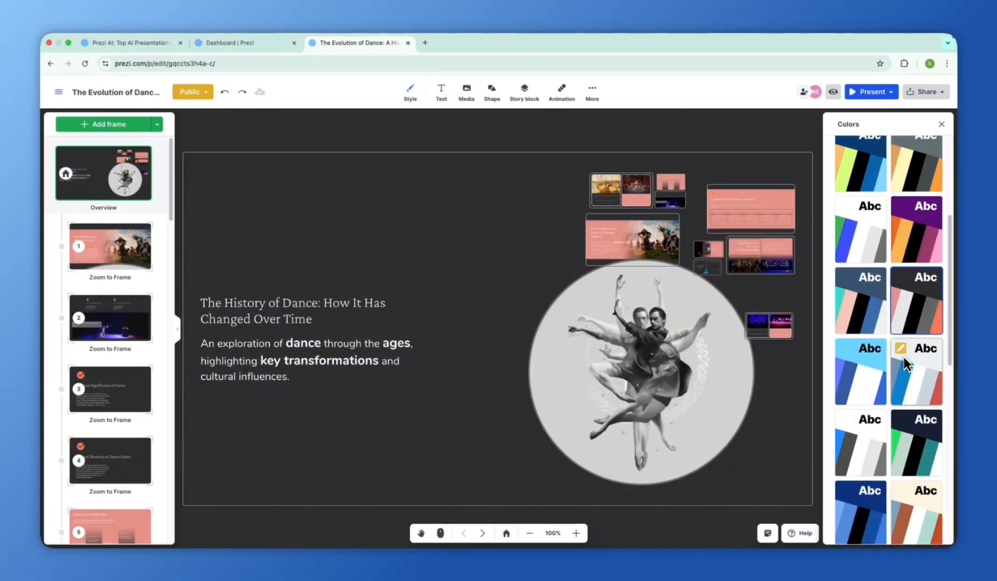
Try to customize a default color palette, answering the feedback survey with "Just" and dismissing the trial offer
left_click(903, 356)
left_click(517, 369)
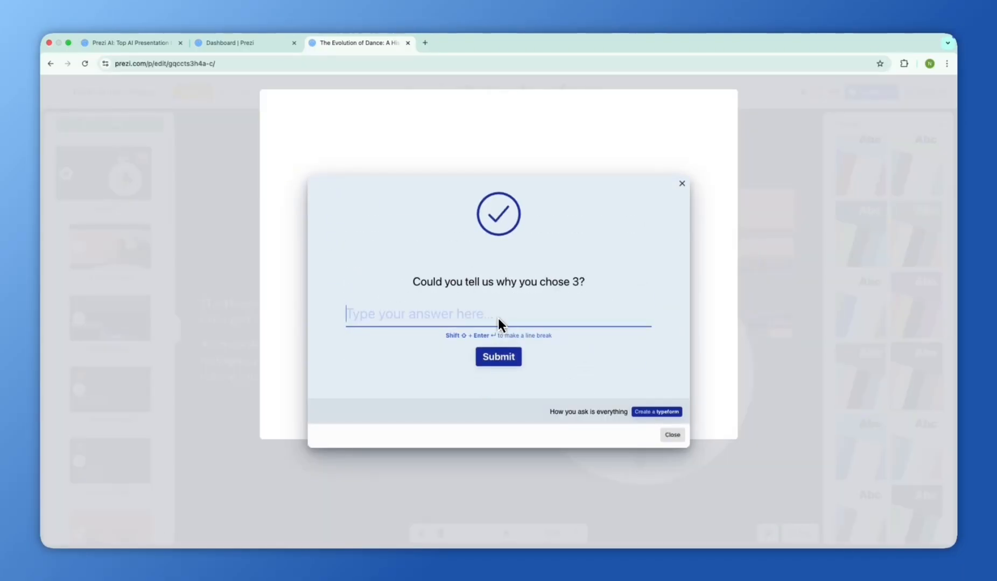
type("Just")
key("Return")
left_click(673, 435)
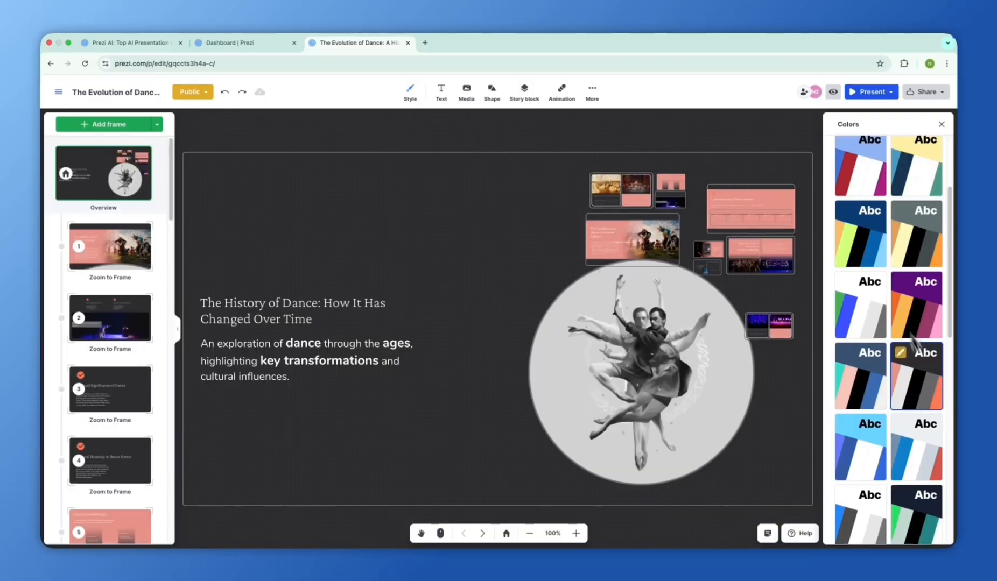
left_click(919, 398)
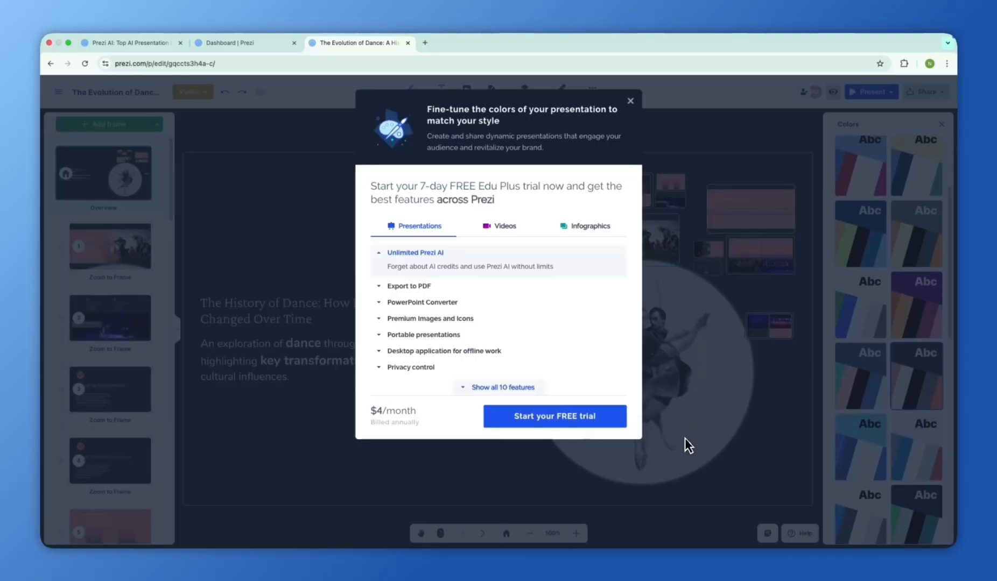
left_click(630, 100)
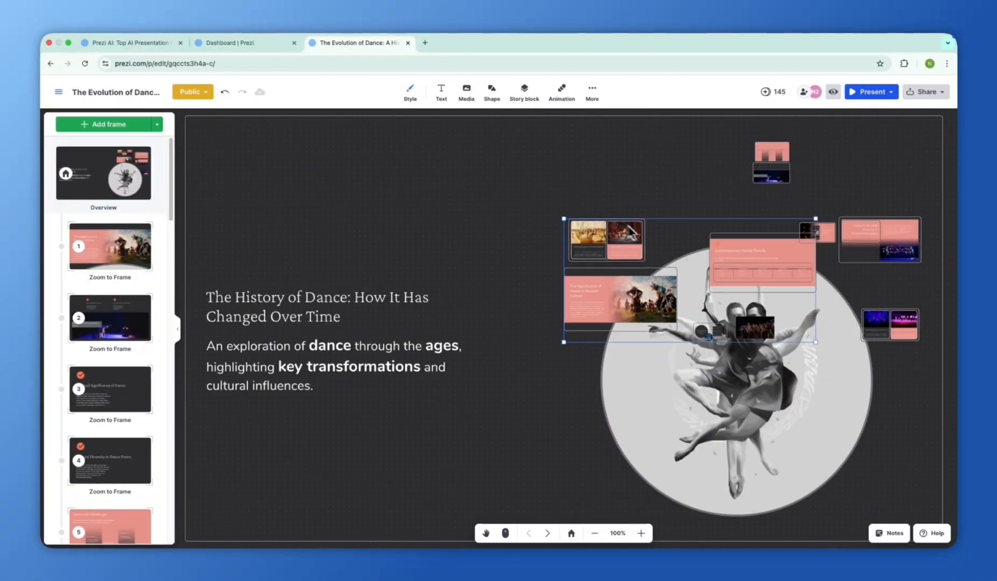
Add the "How to practice" frame with the body "Start by feeling the rhythm, break each move into small parts, and record yourself to review progress each week."
left_click(156, 124)
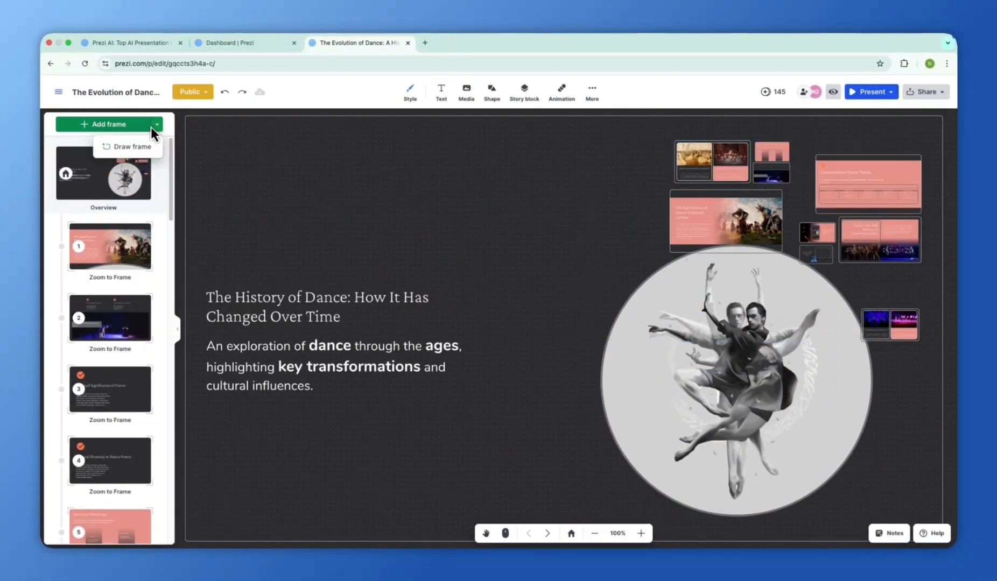
left_click(117, 142)
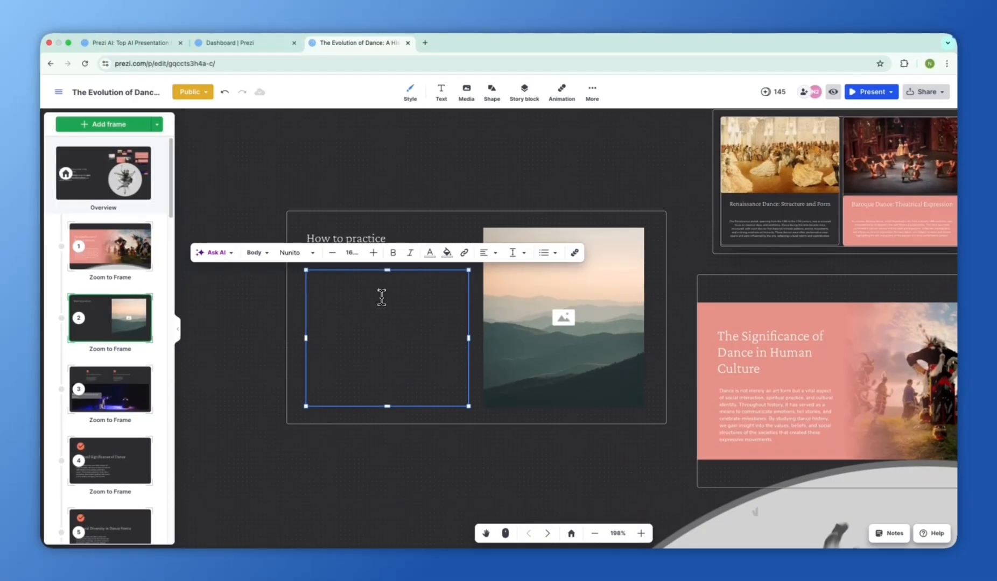
type("Start by feeling the rhythm, break")
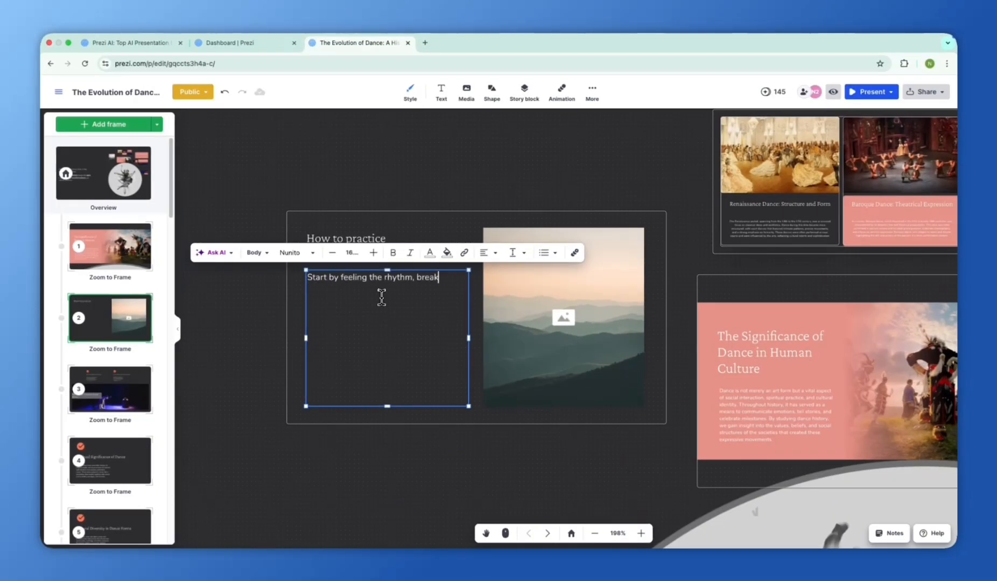
type(" each move into small parts, and record yourself to review progress each week.")
left_click(474, 456)
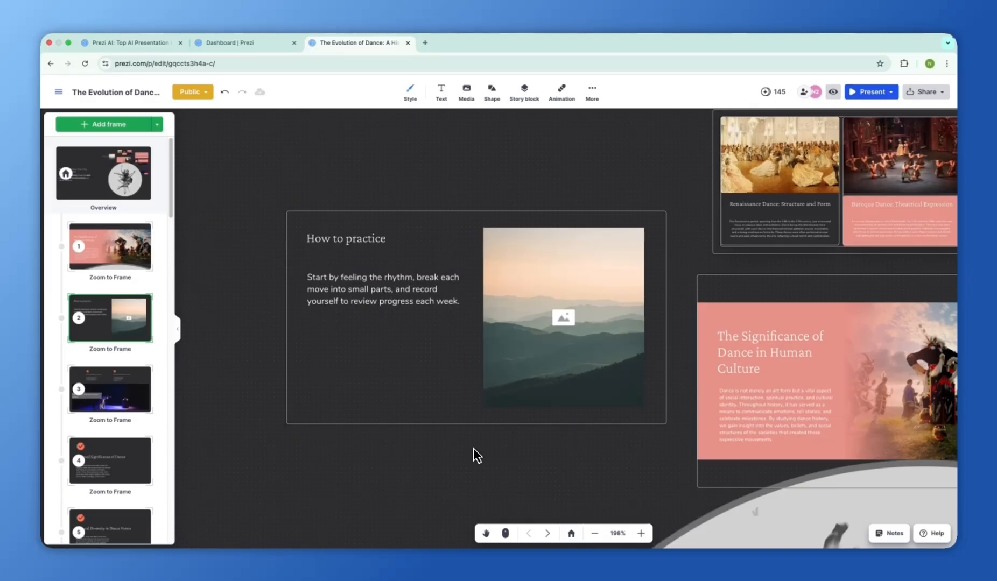
left_click(571, 533)
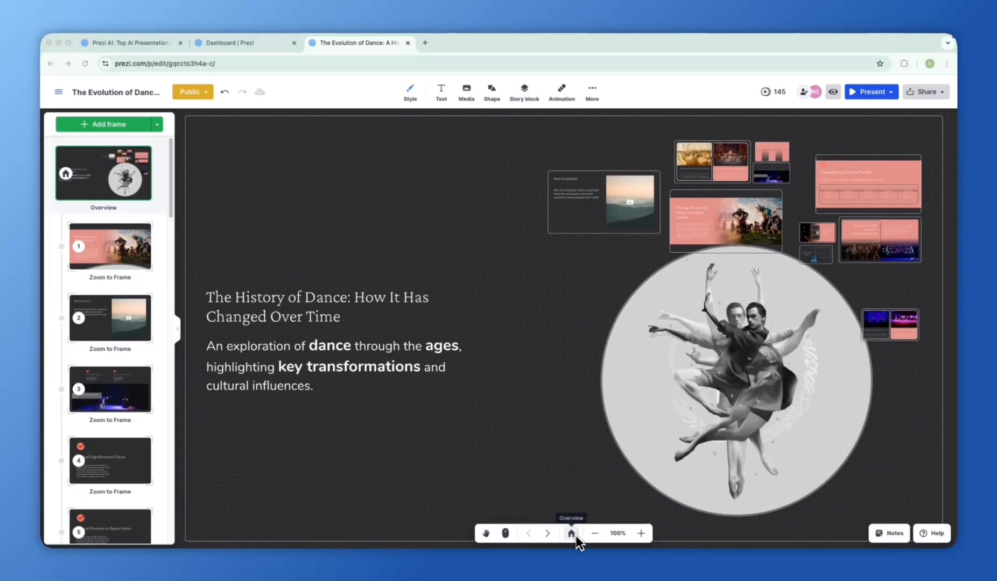
left_click(894, 388)
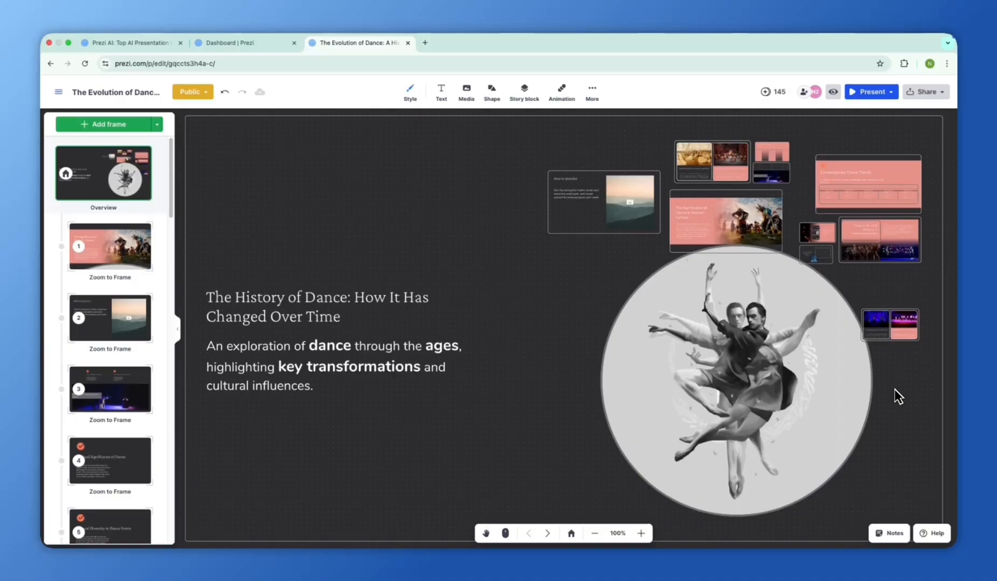